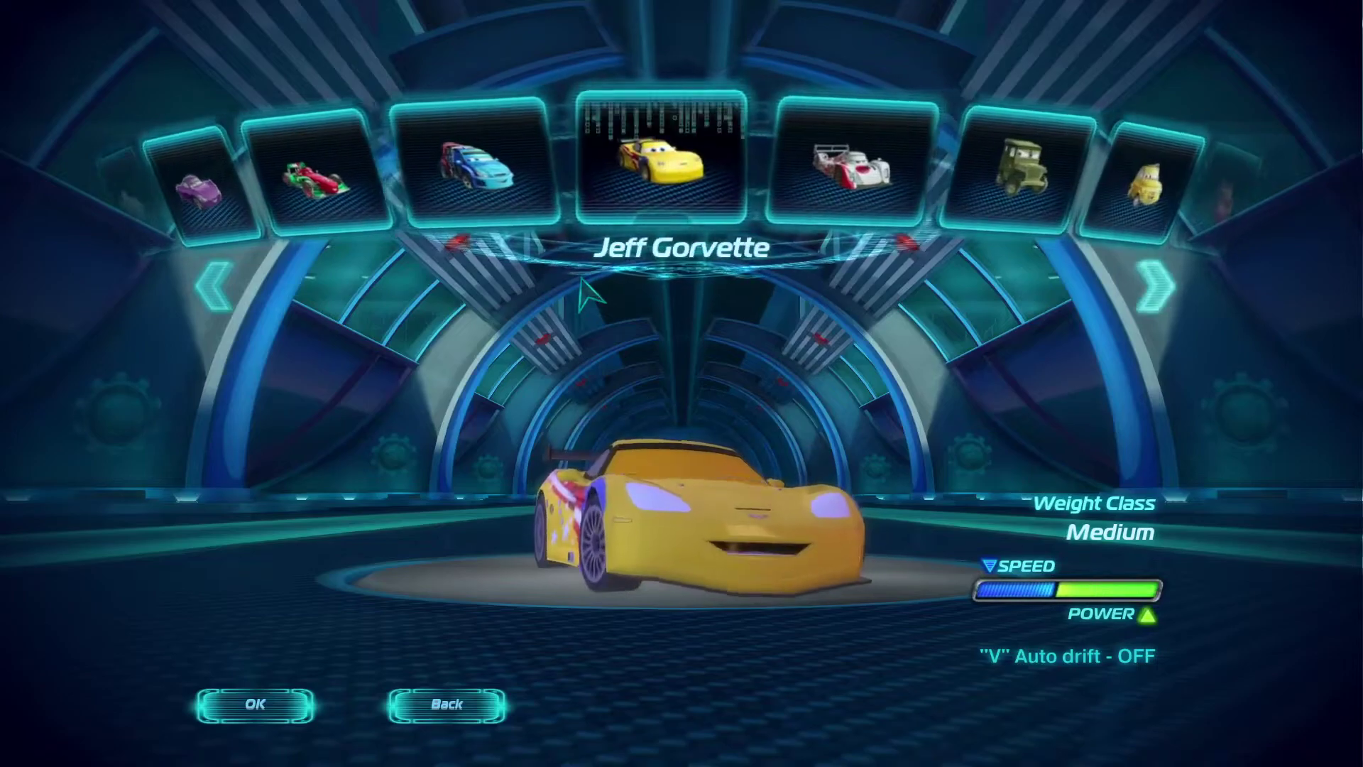
# Select Lightning McQueen as the racer, then back out to the 'Are you sure you want to exit?' prompt.
pyautogui.press('Right')
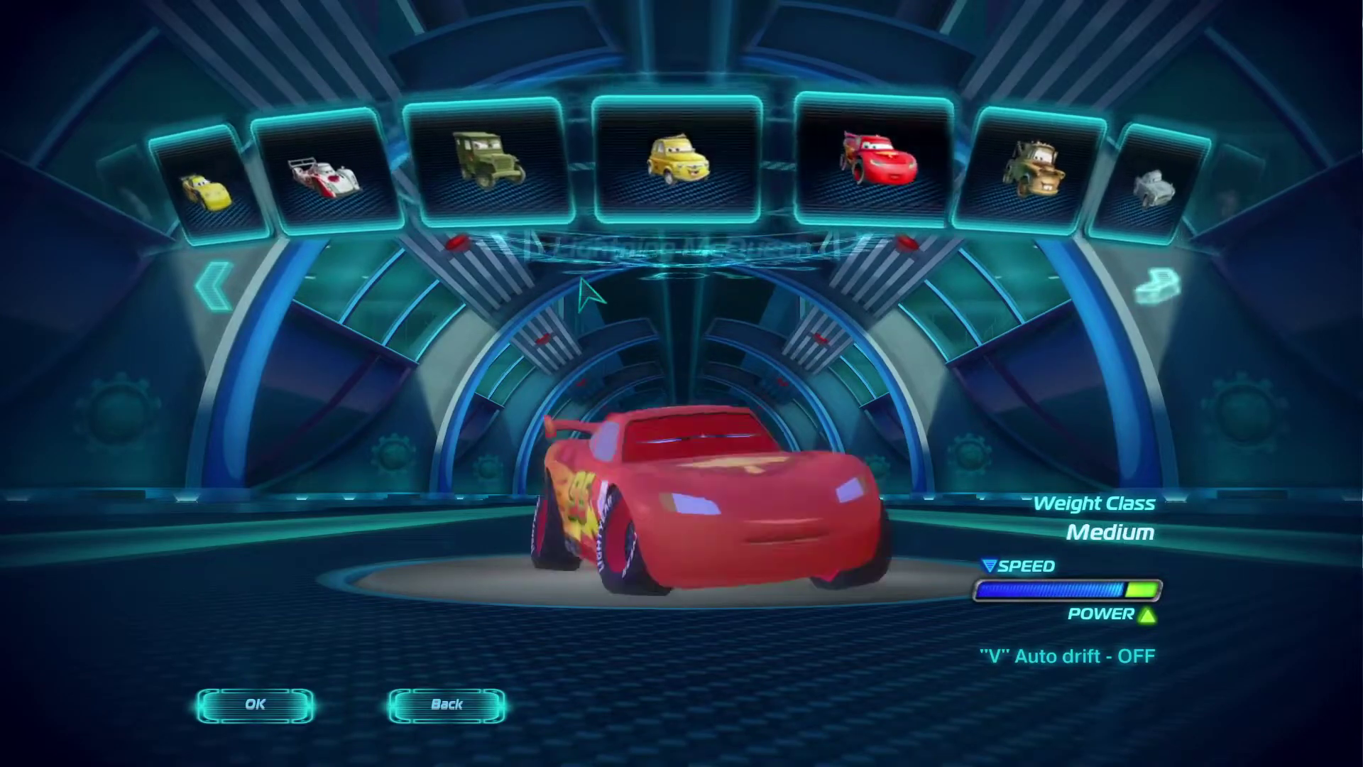
pyautogui.press('Right')
pyautogui.press('Left')
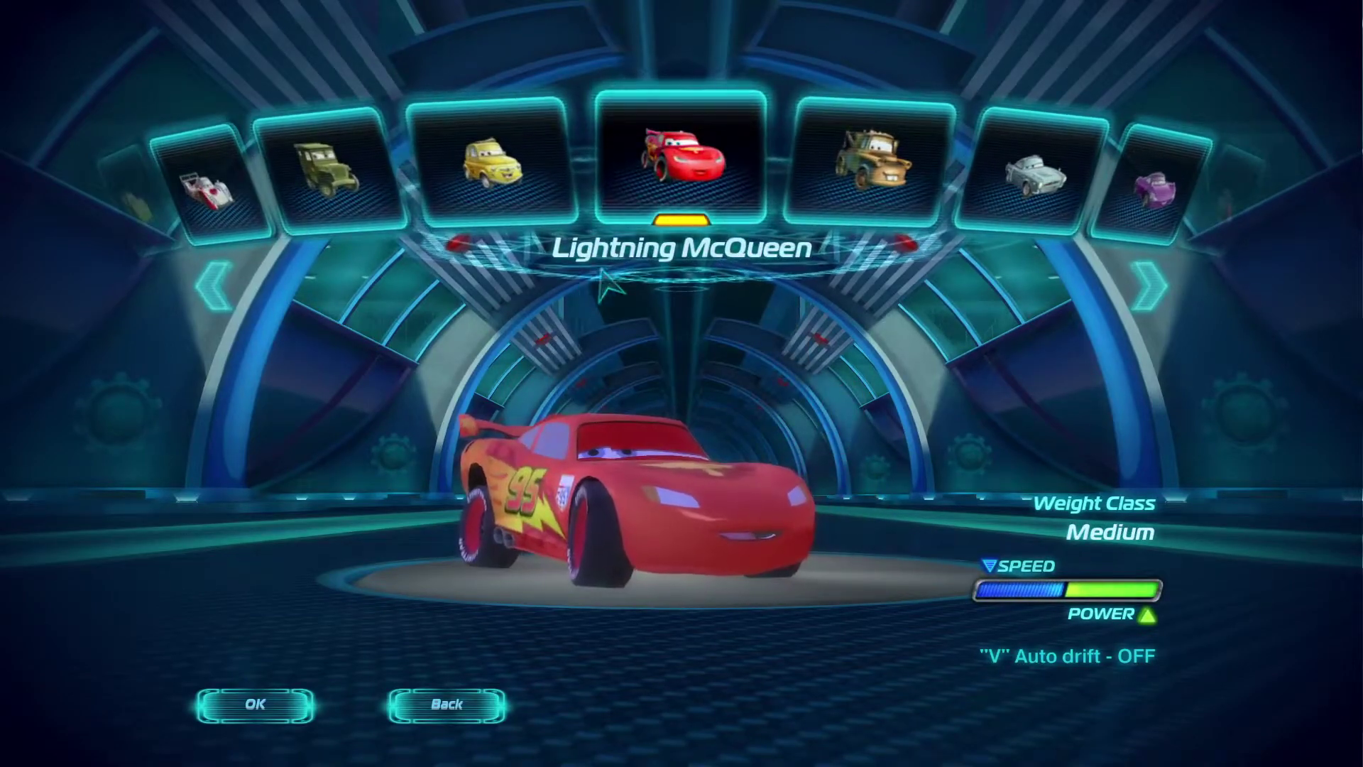
pyautogui.press('Return')
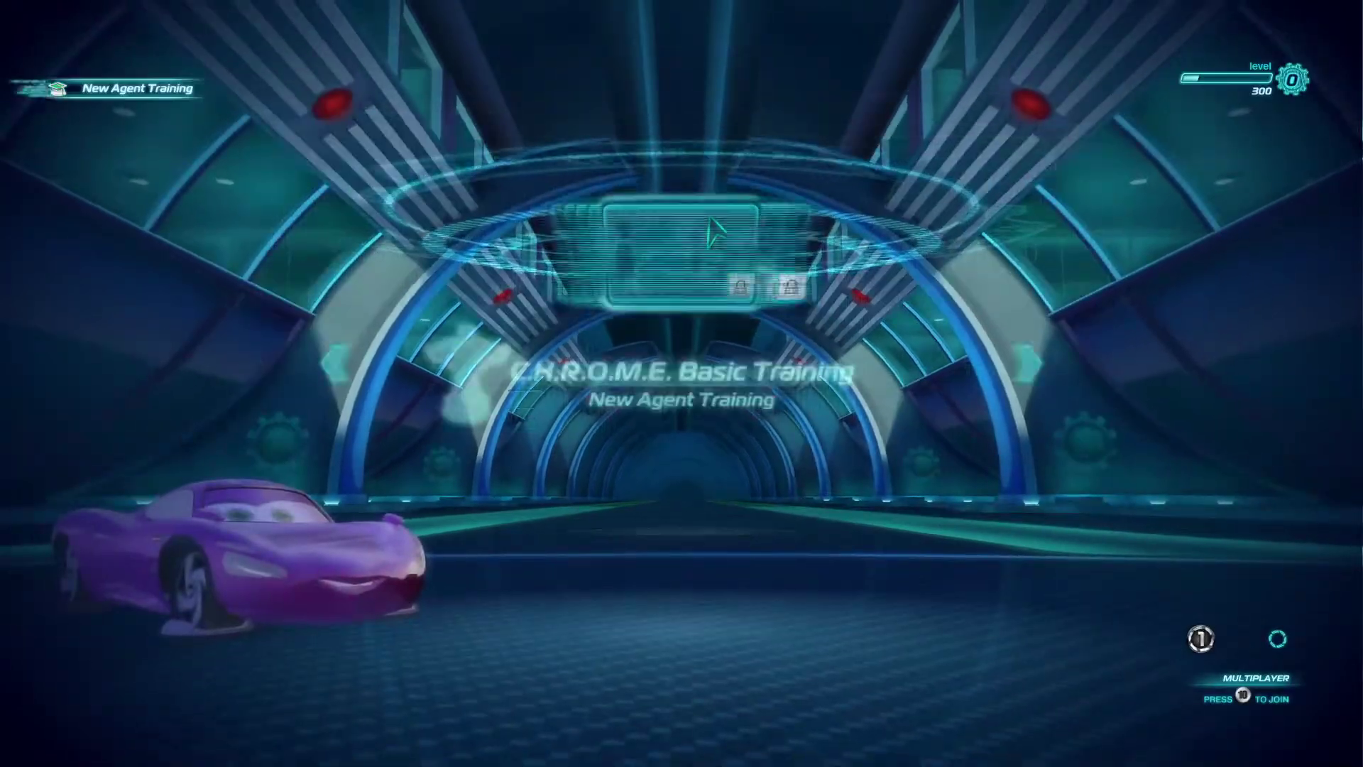
pyautogui.press('Escape')
pyautogui.press('Escape')
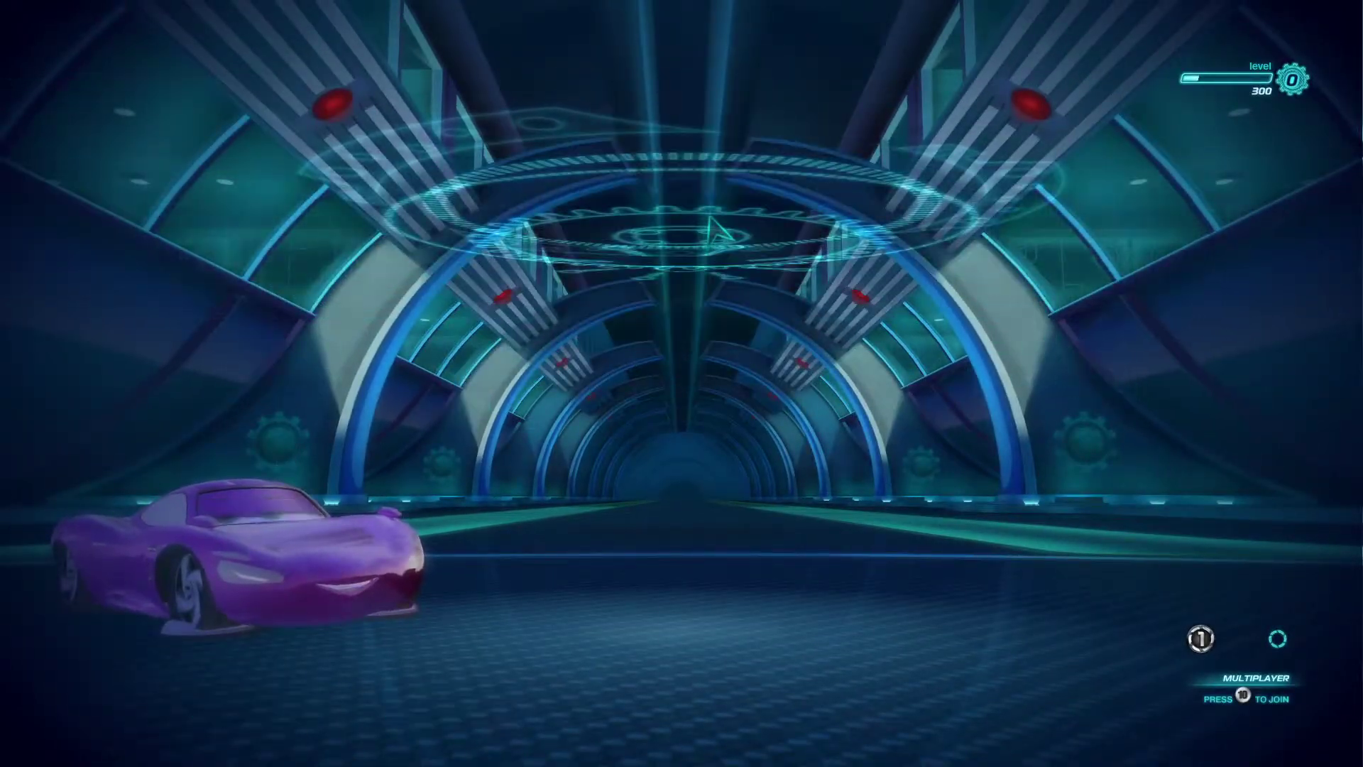
pyautogui.press('Return')
pyautogui.press('Return')
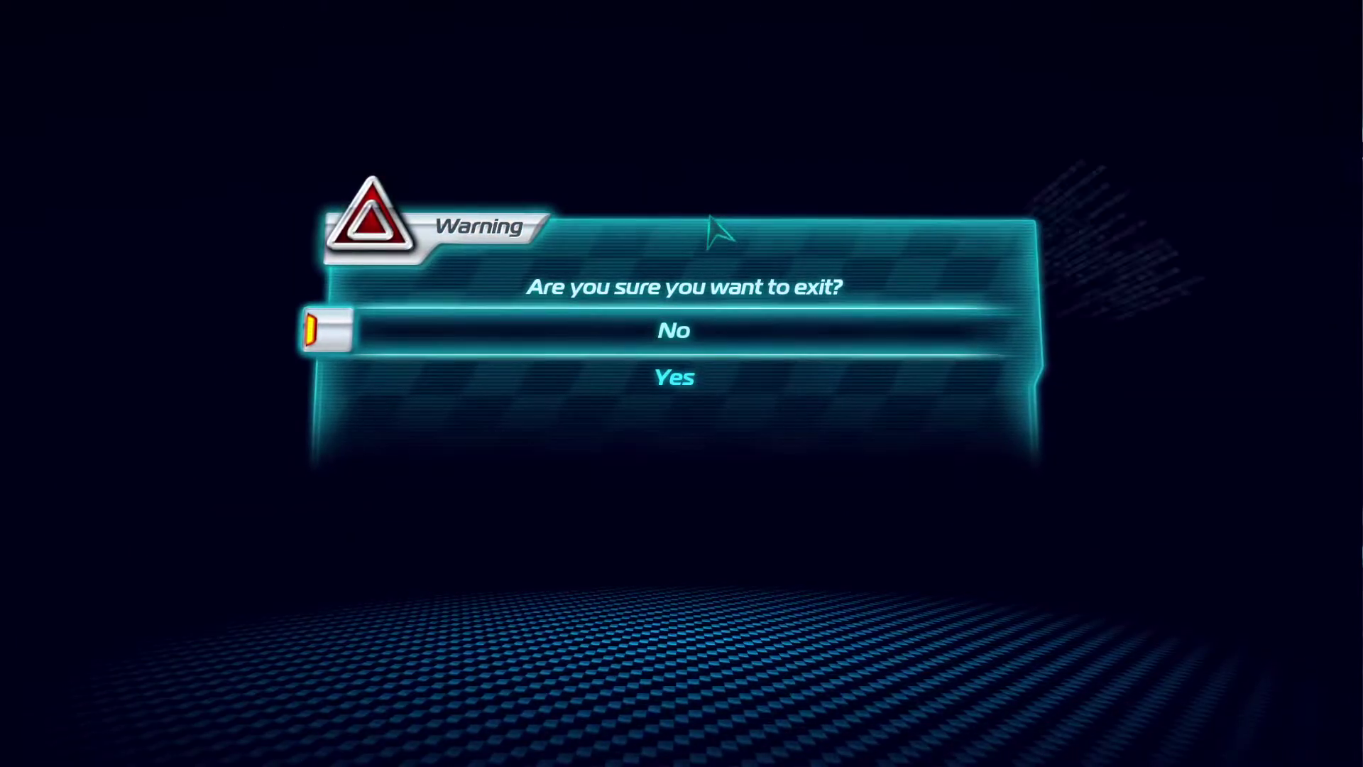
# Choose Yes to quit Cars 2, then bring up the Cars 2 entry's options in the Steam library.
pyautogui.press('Down')
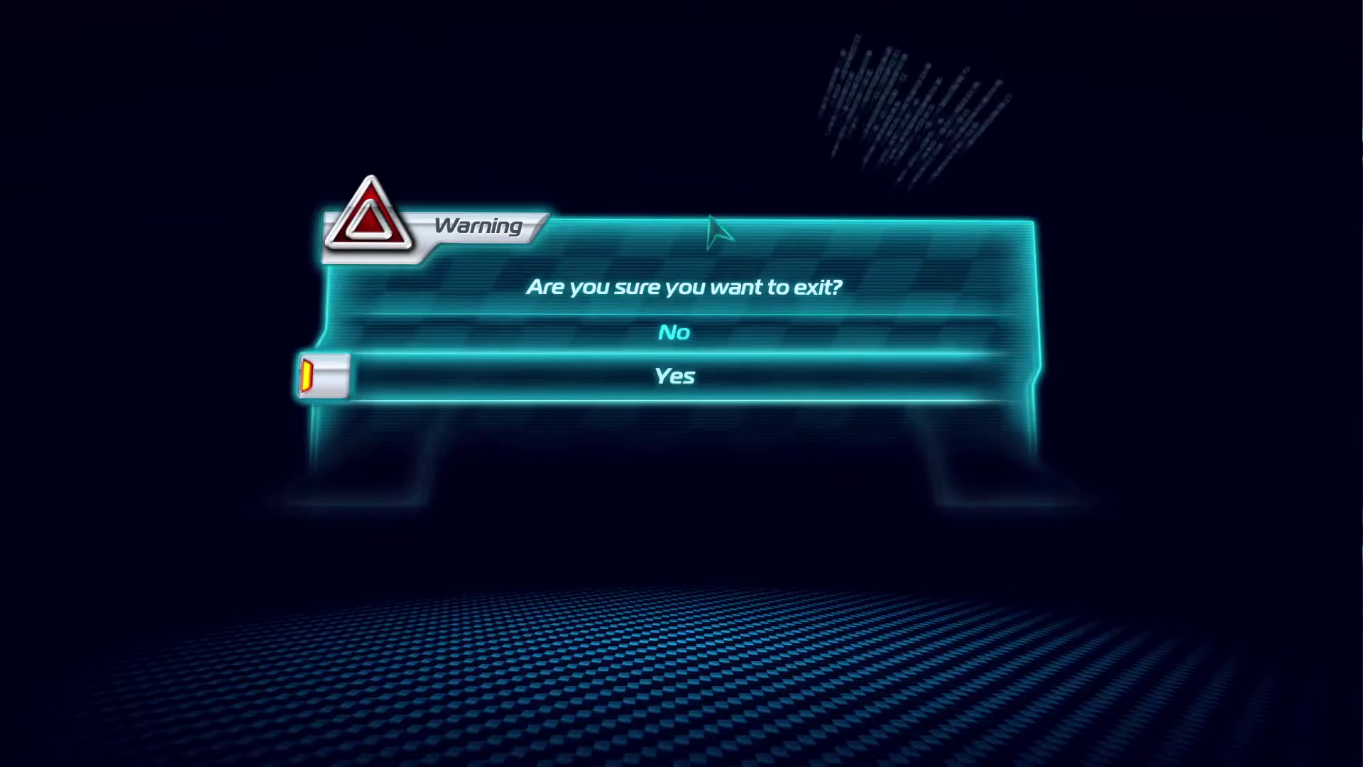
pyautogui.press('Return')
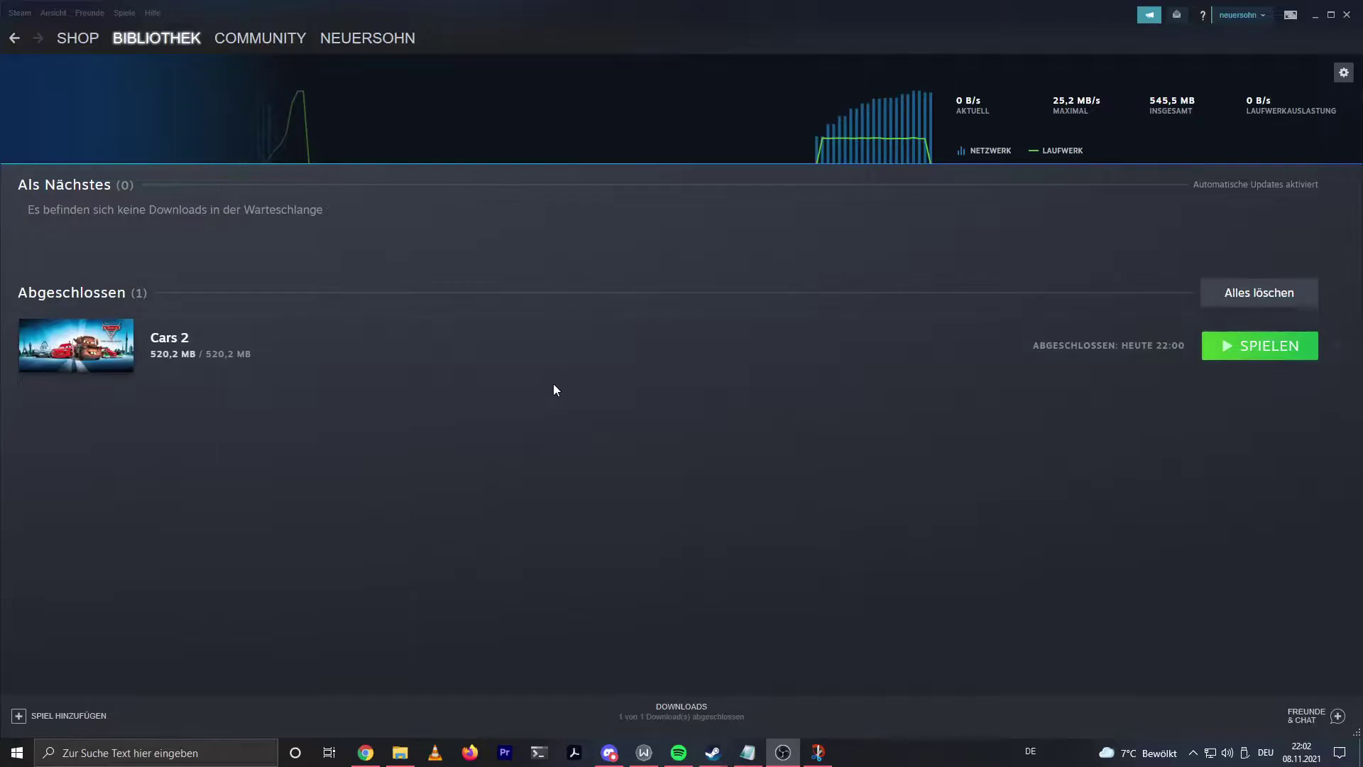
pyautogui.click(147, 44)
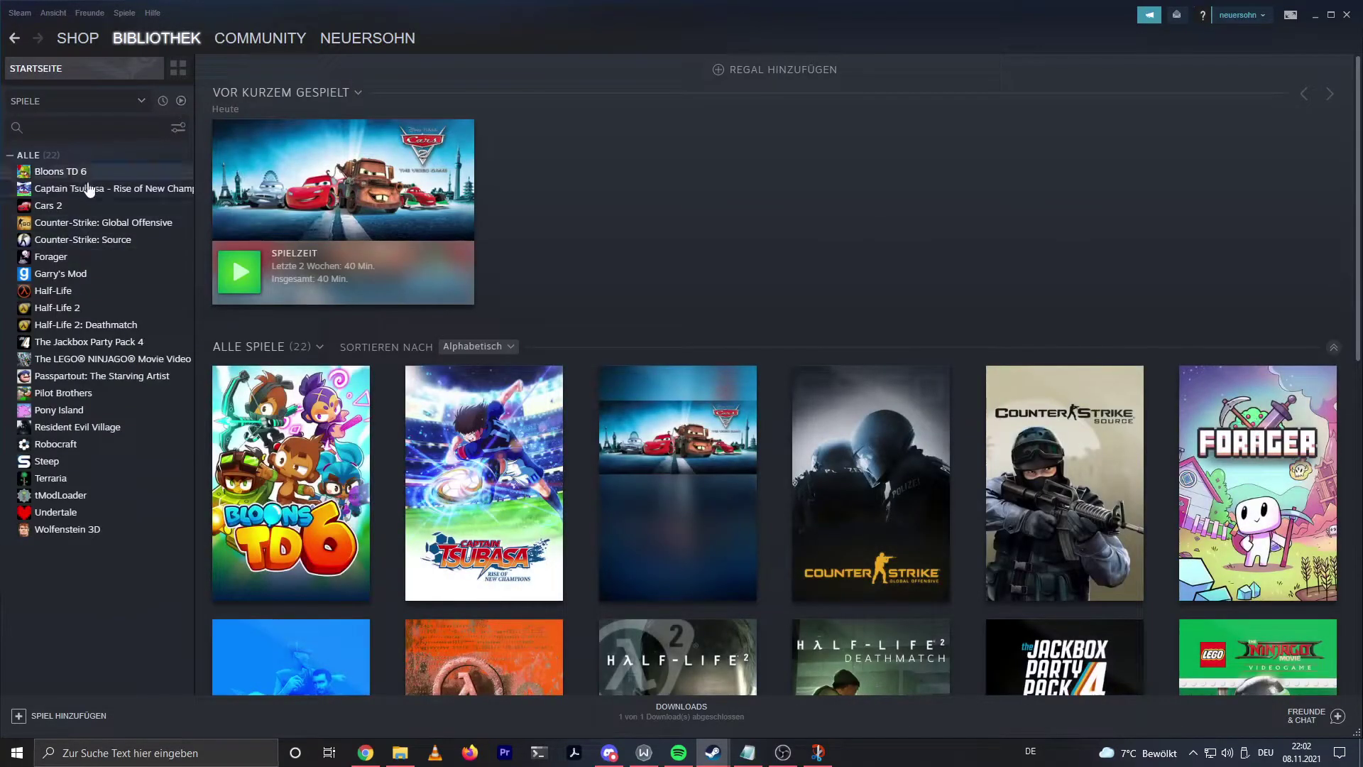
pyautogui.rightClick(50, 206)
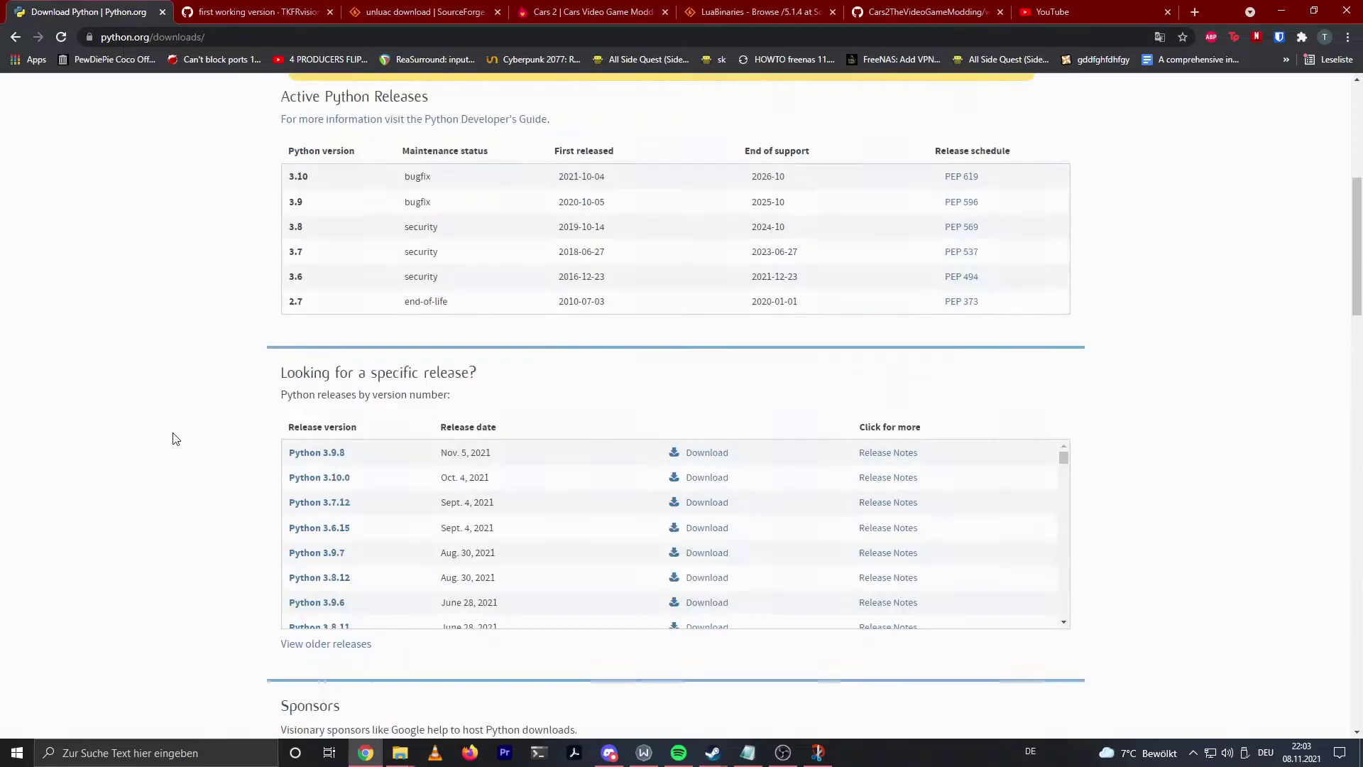
# Download the Python 3.10.0 installer python-3.10.0-amd64.exe, save it and launch it.
pyautogui.scroll(6, 173, 447)
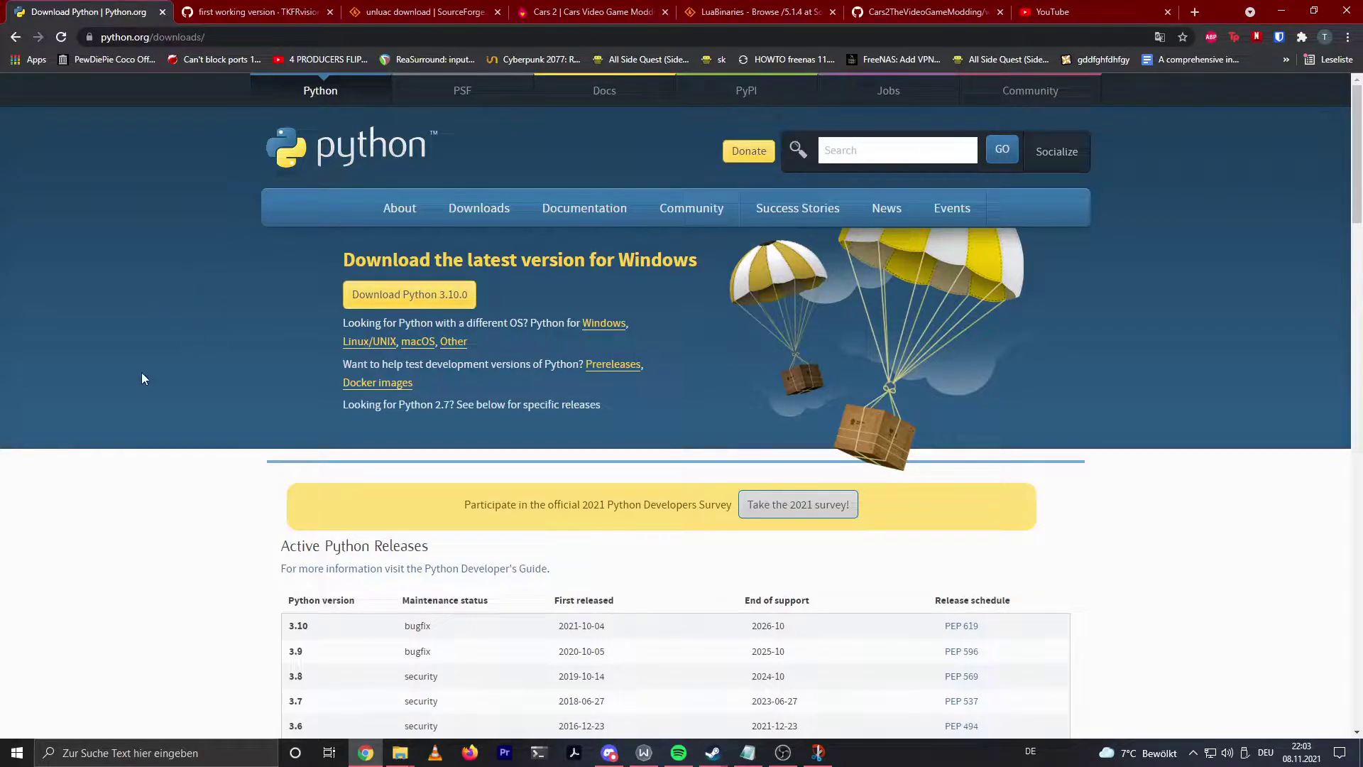
pyautogui.scroll(-10, 174, 411)
pyautogui.scroll(10, 178, 455)
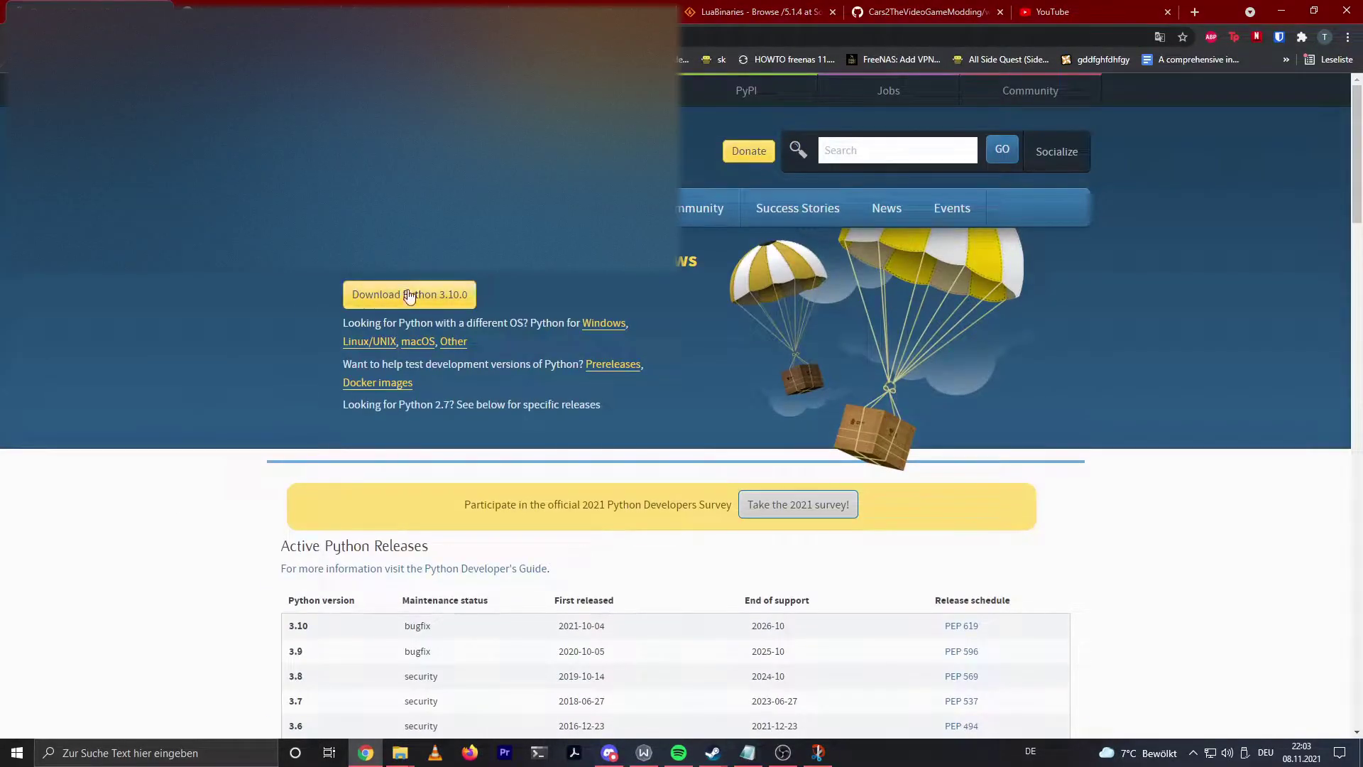
pyautogui.click(410, 295)
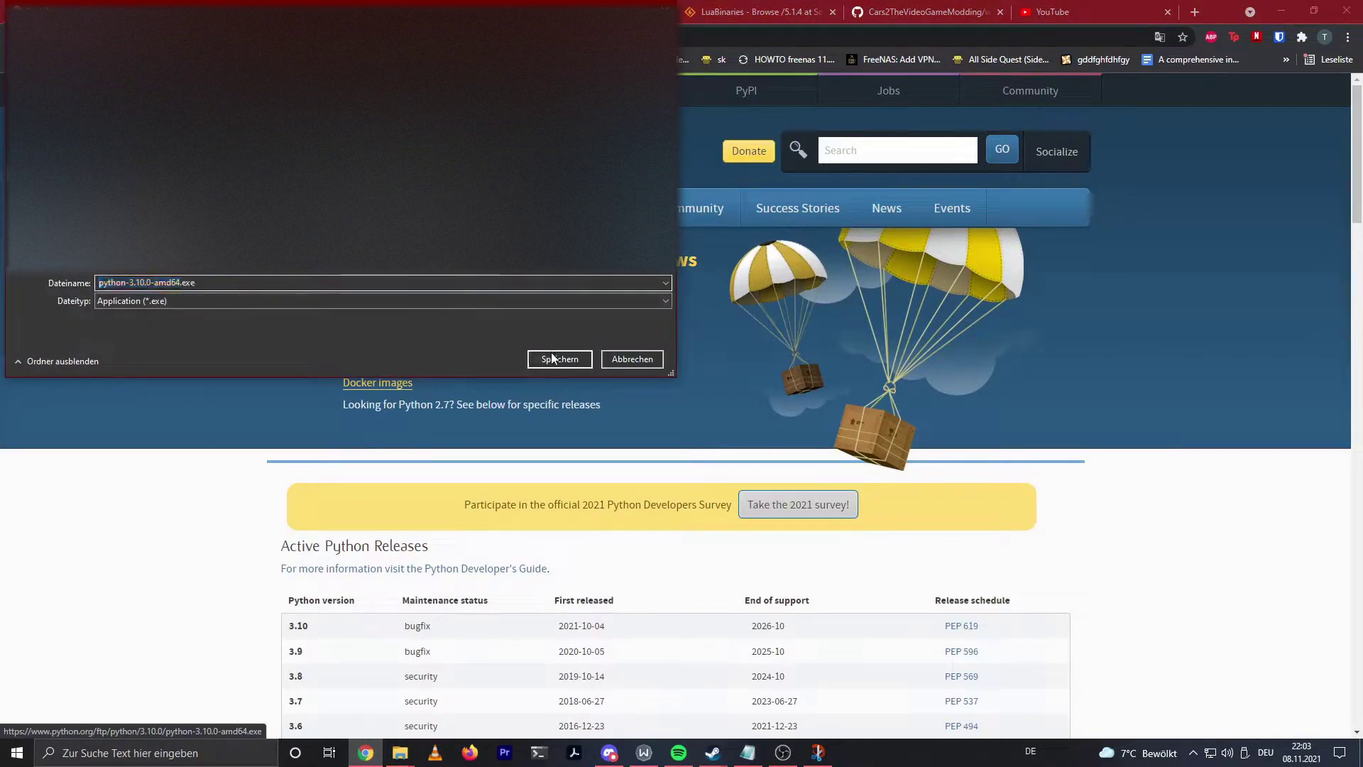
pyautogui.click(553, 358)
pyautogui.click(79, 718)
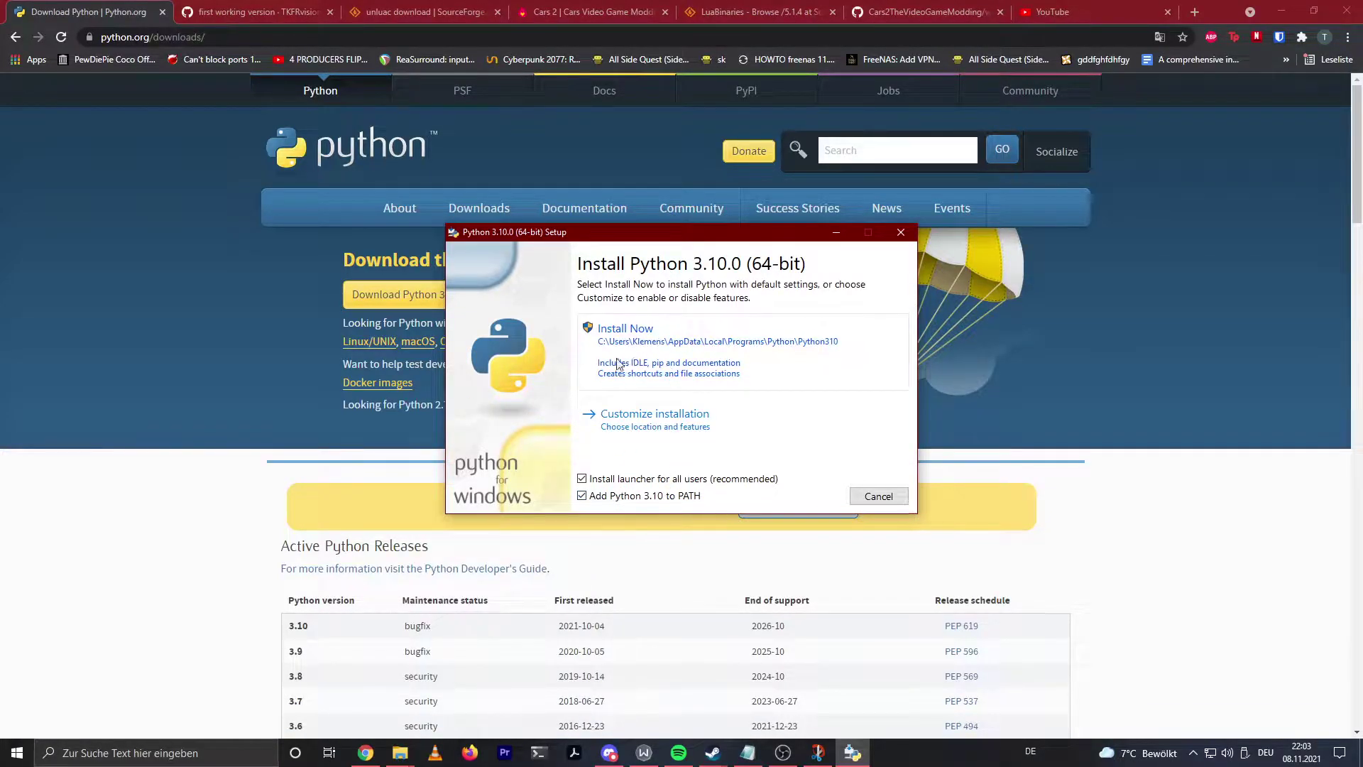
# Install Python 3.10.0 with Install Now defaults and close setup once it succeeds.
pyautogui.click(654, 374)
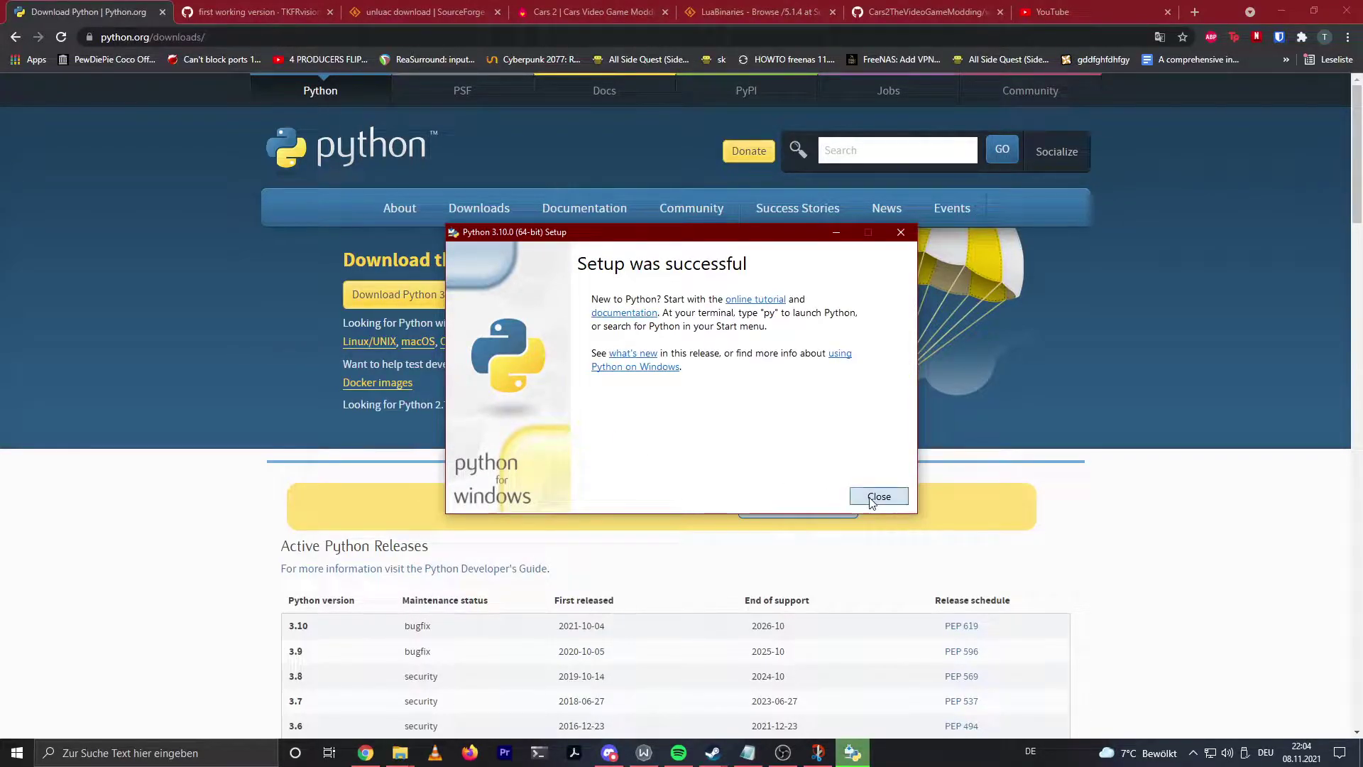
pyautogui.click(877, 496)
pyautogui.hotkey('ctrl', 'Tab')
# Open why.py in the Cars2TheVideoGameModding repository, view it raw and save it locally.
pyautogui.click(193, 395)
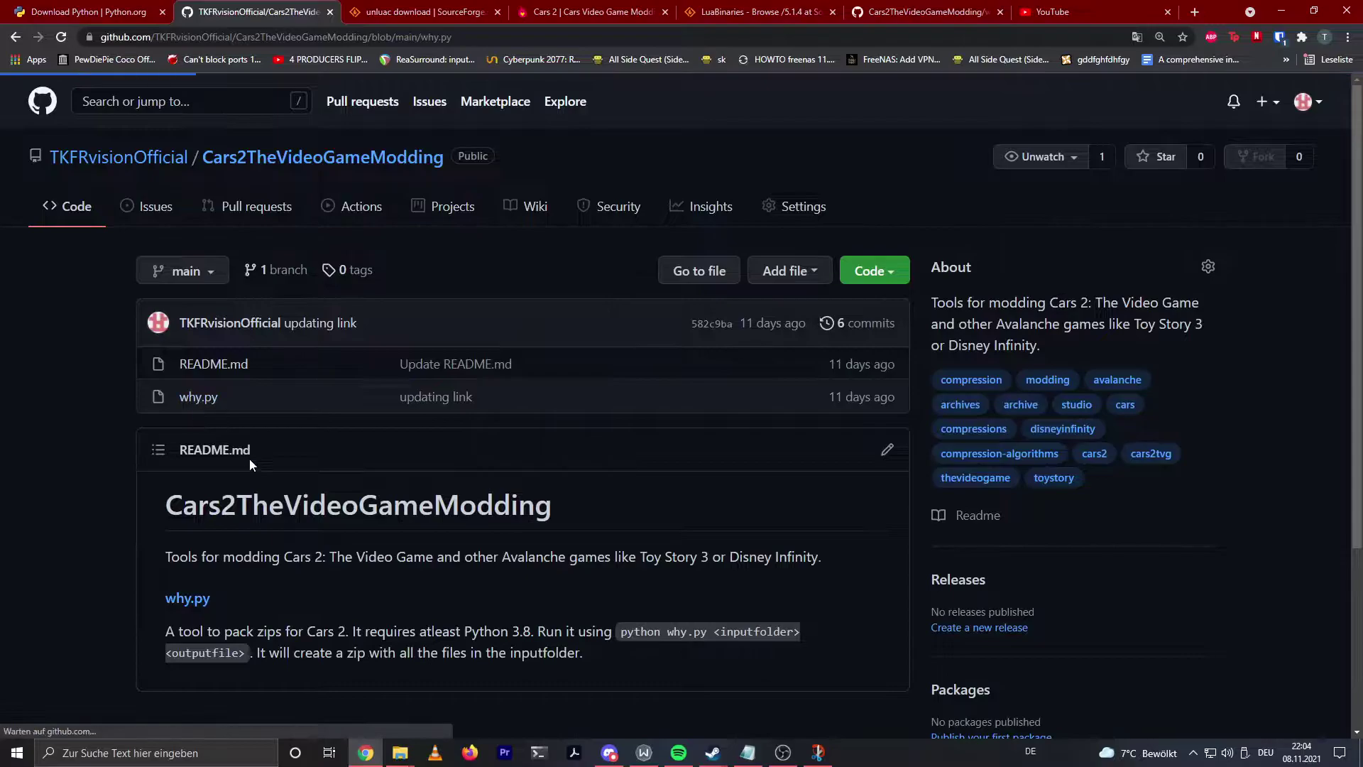
pyautogui.scroll(-10, 53, 253)
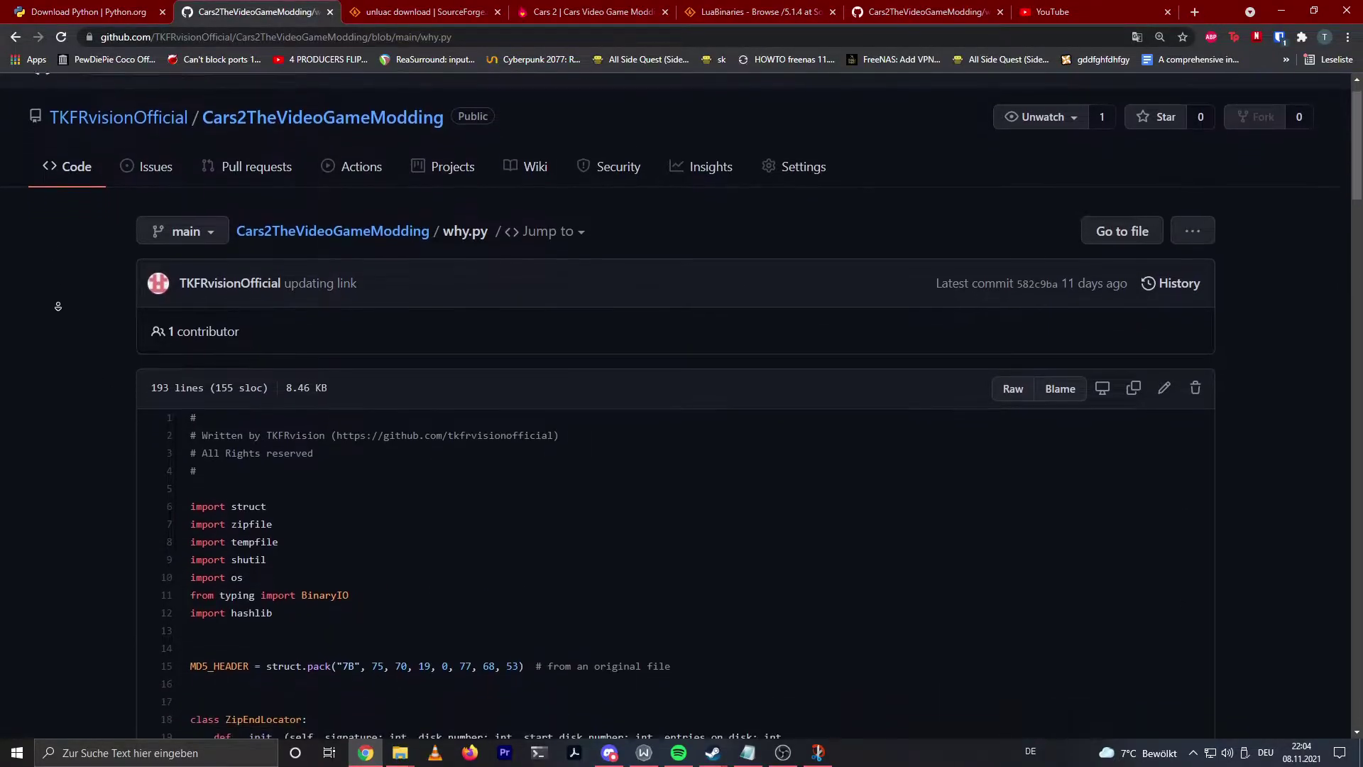
pyautogui.scroll(-12, 41, 306)
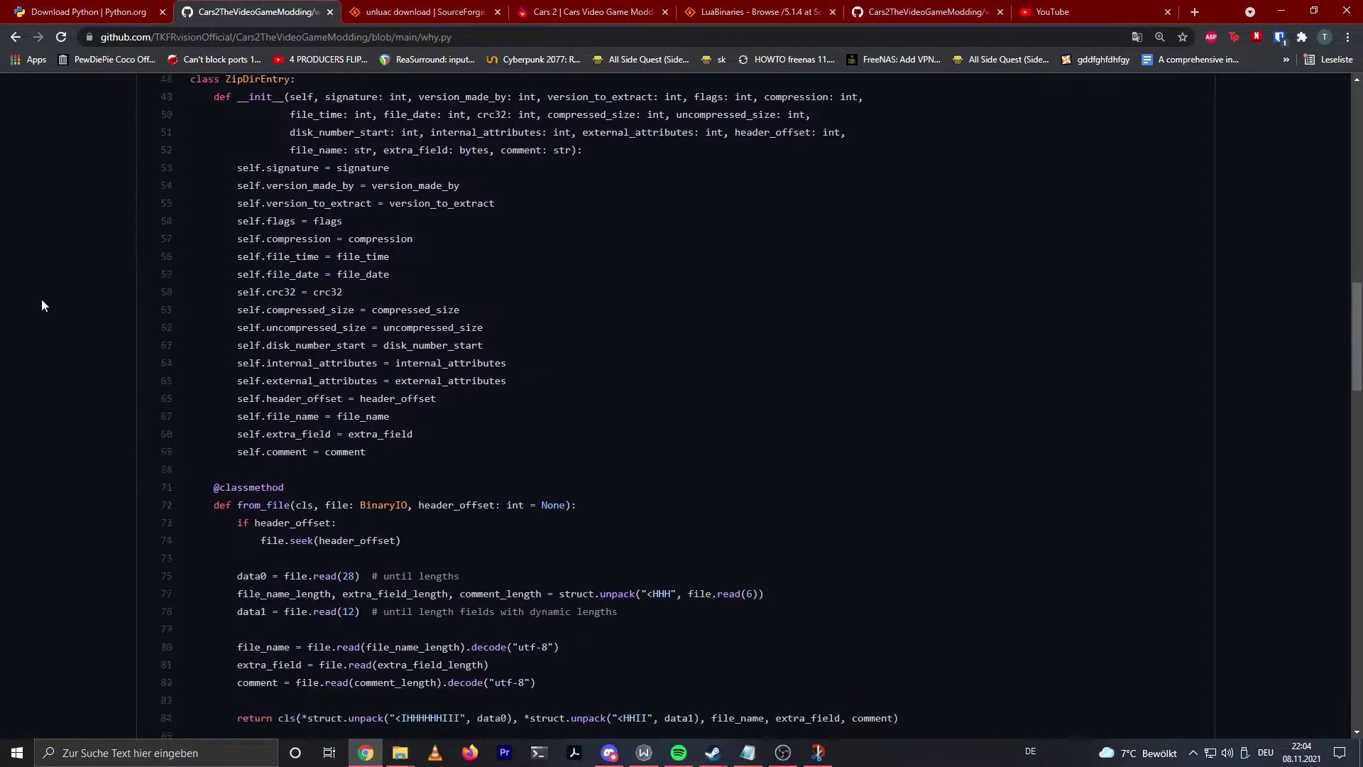
pyautogui.scroll(19, 376, 263)
pyautogui.scroll(6, 376, 263)
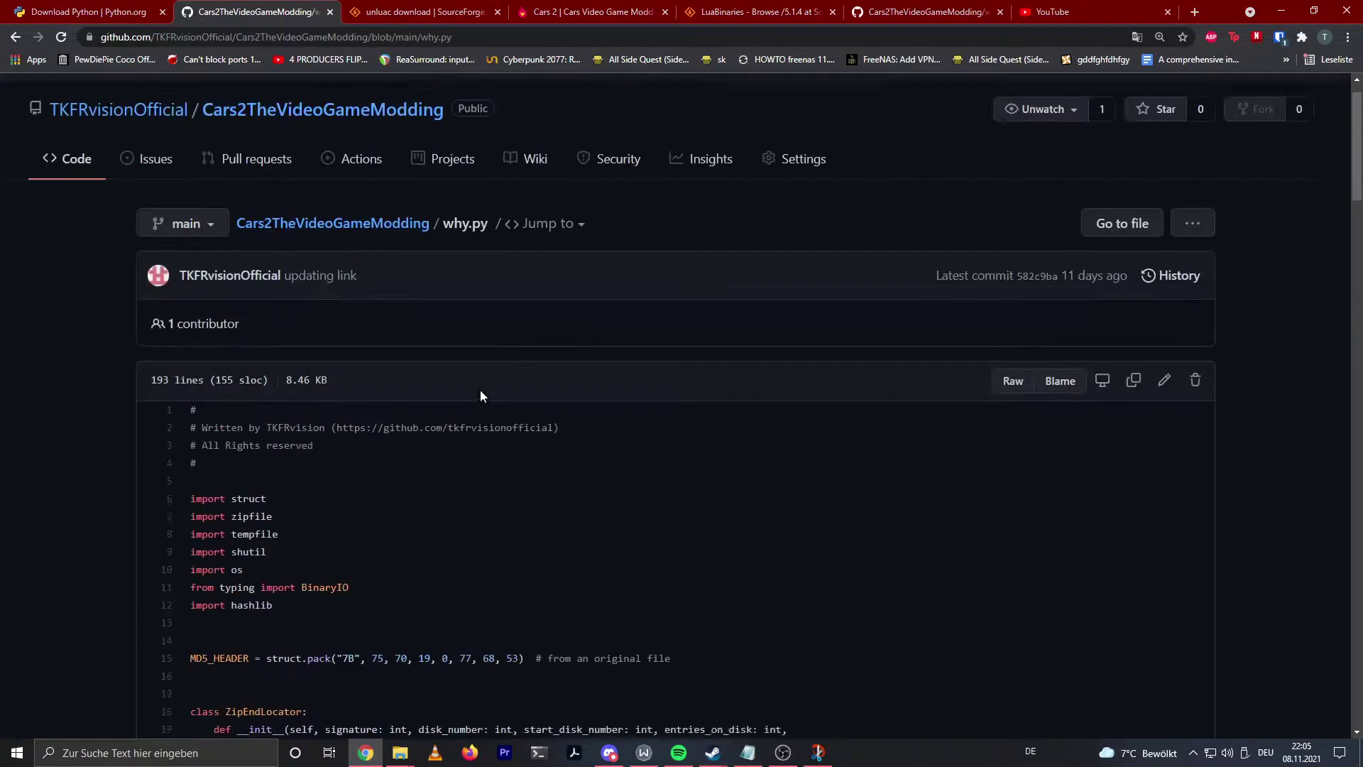
pyautogui.click(1004, 422)
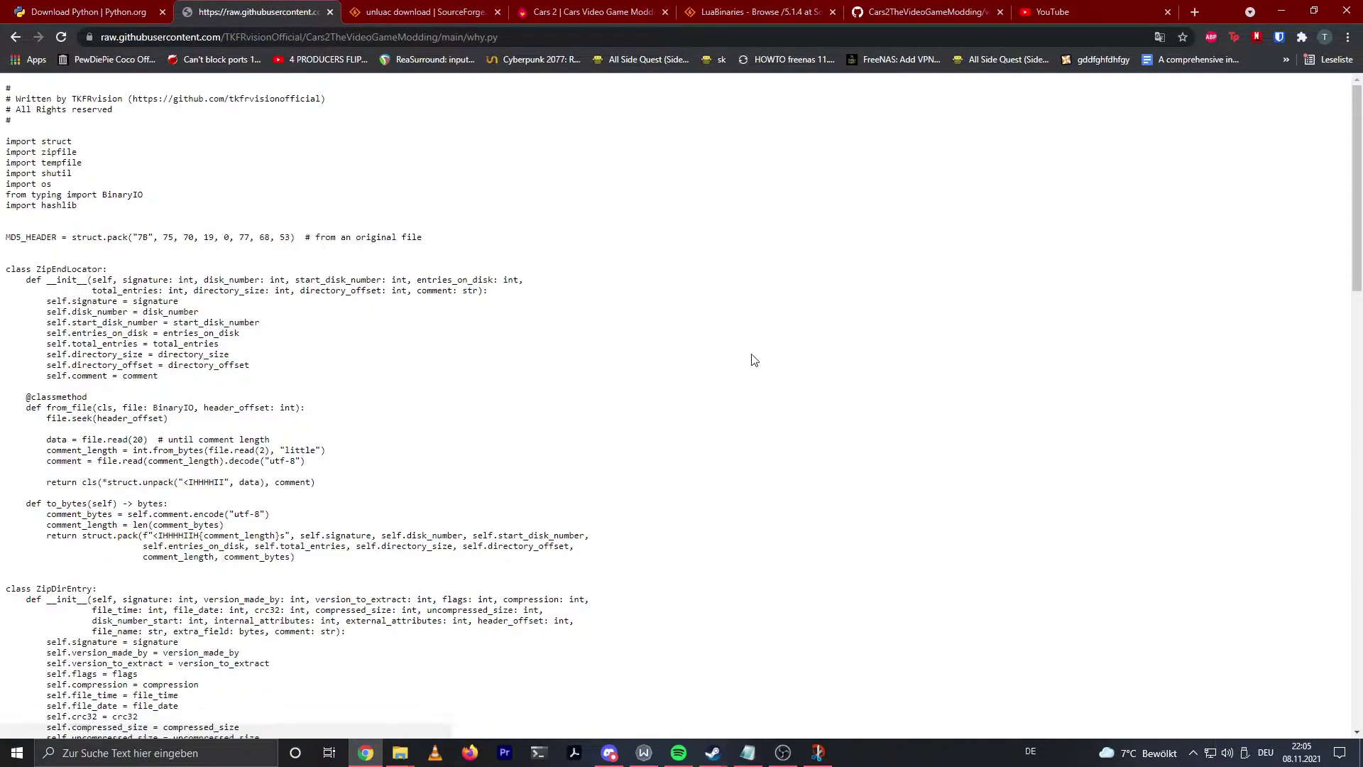
pyautogui.scroll(-20, 751, 358)
pyautogui.hotkey('ctrl', 's')
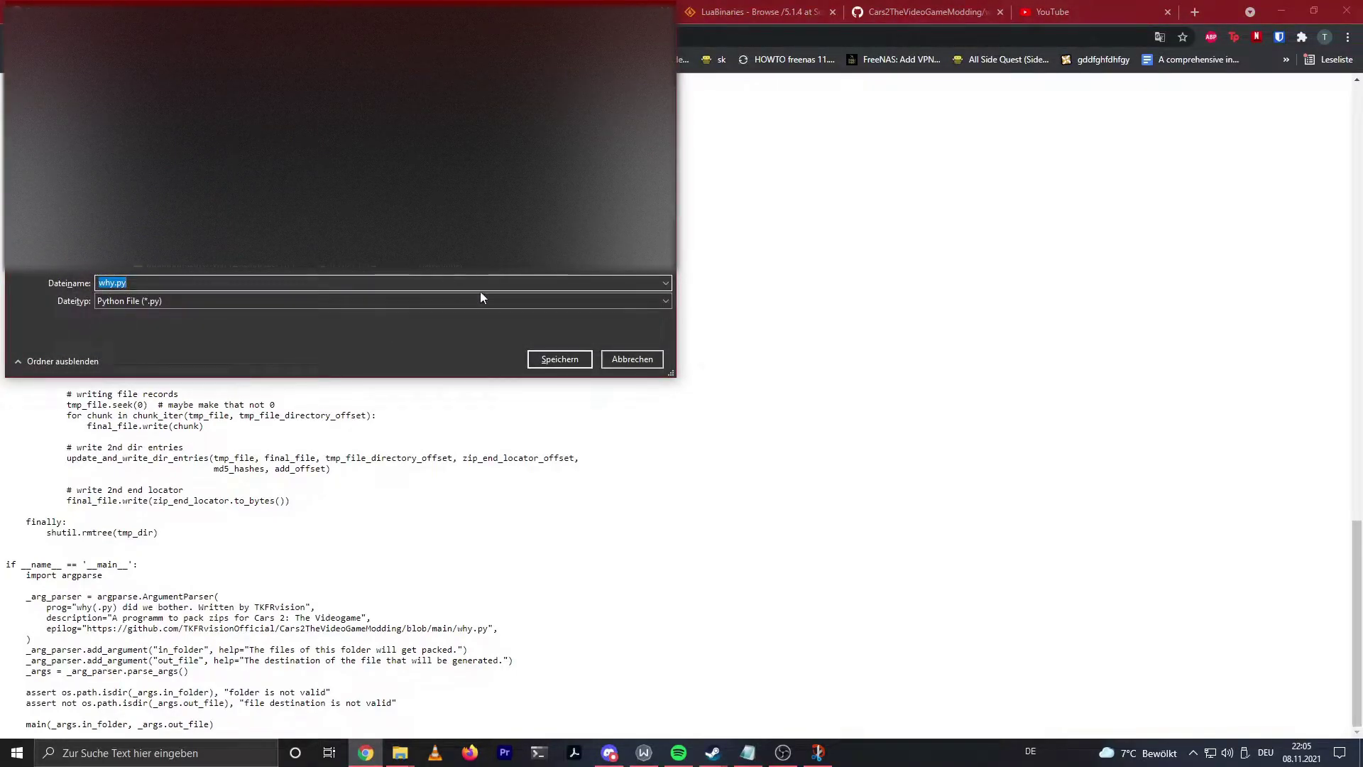
pyautogui.click(560, 359)
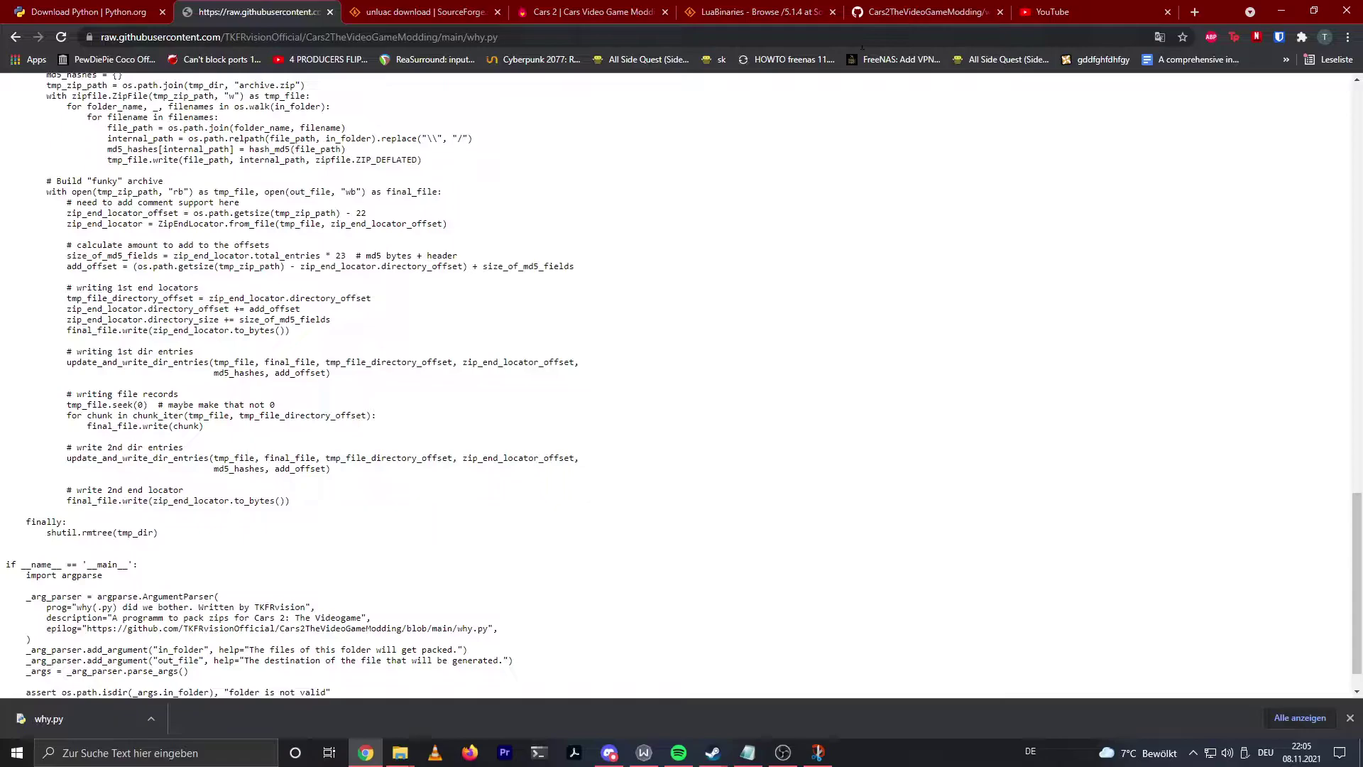
# Go to the Java website in a new browser tab.
pyautogui.click(1204, 10)
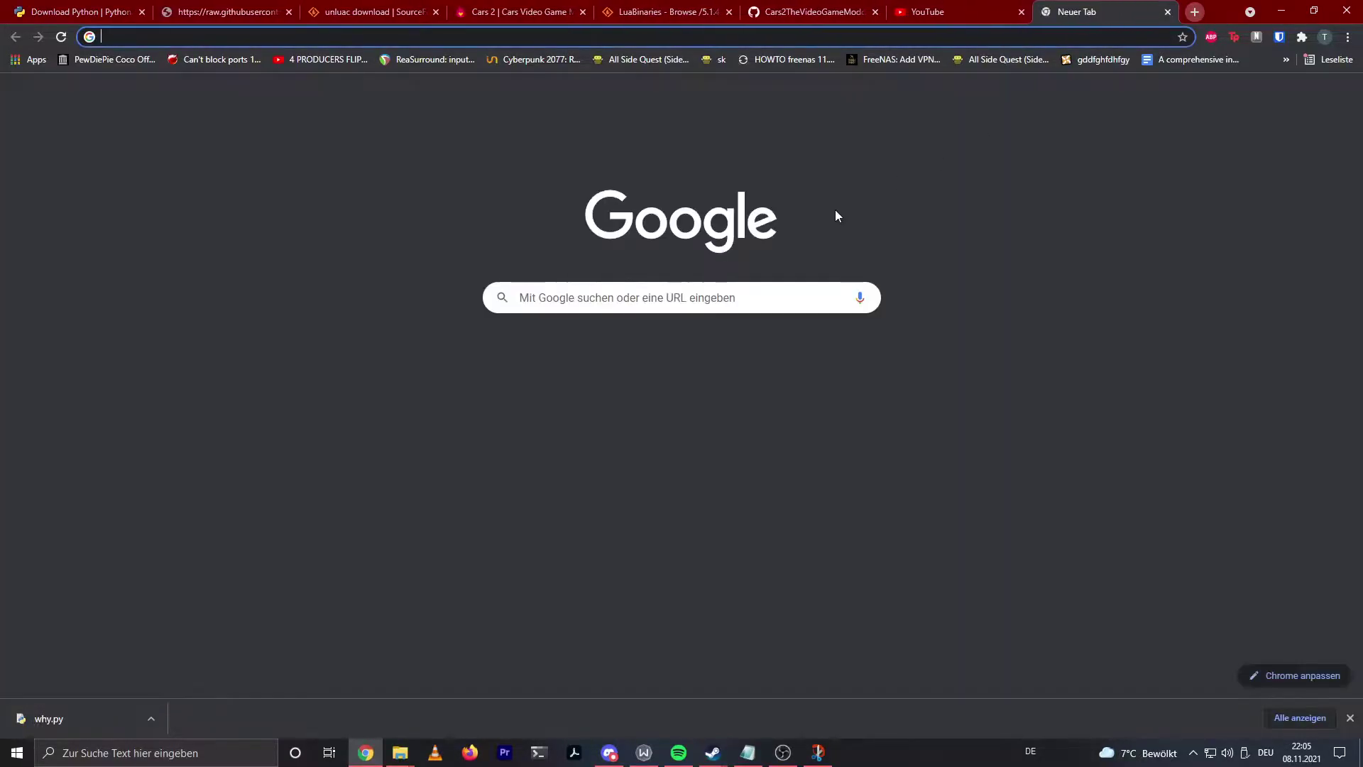
pyautogui.write('jav')
pyautogui.click(781, 232)
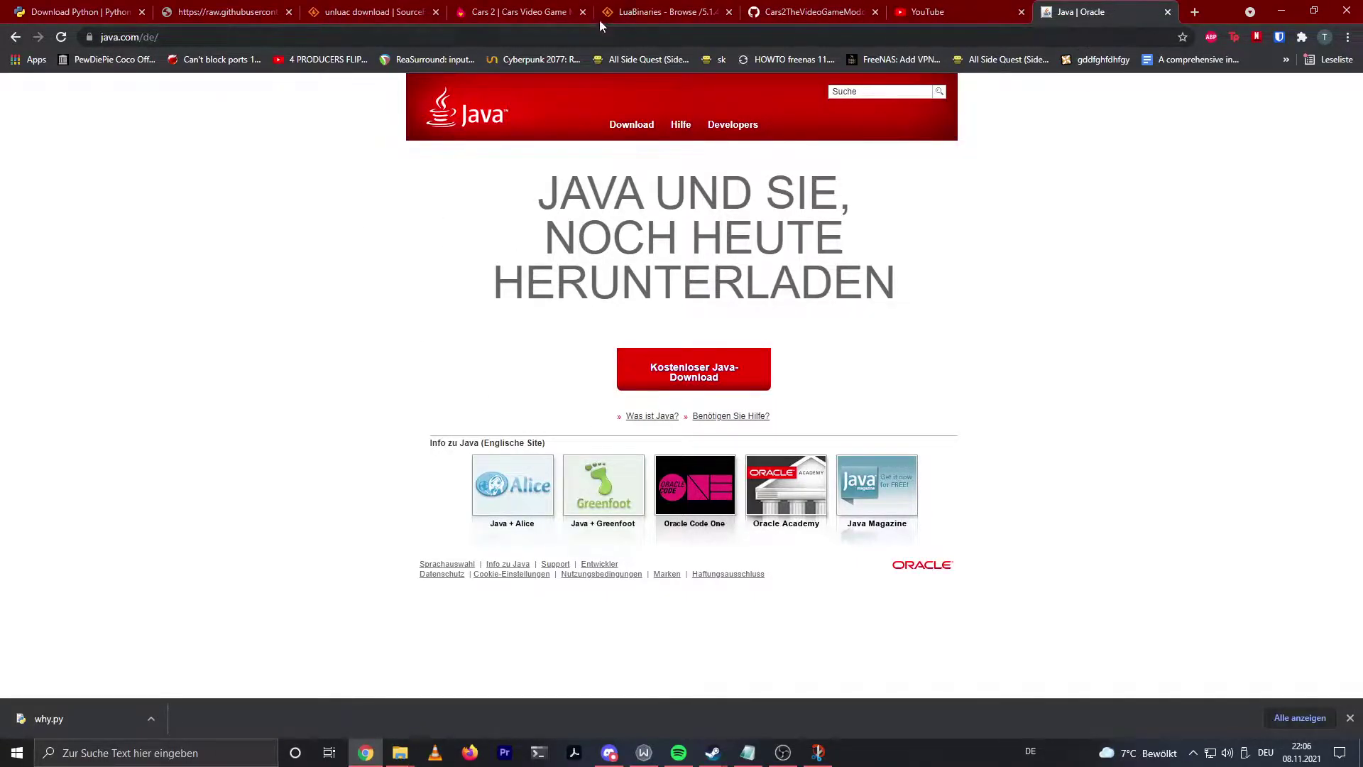
# Start downloading unluac_2021_09_23.jar from the unluac SourceForge page.
pyautogui.click(338, 14)
pyautogui.scroll(-3, 131, 319)
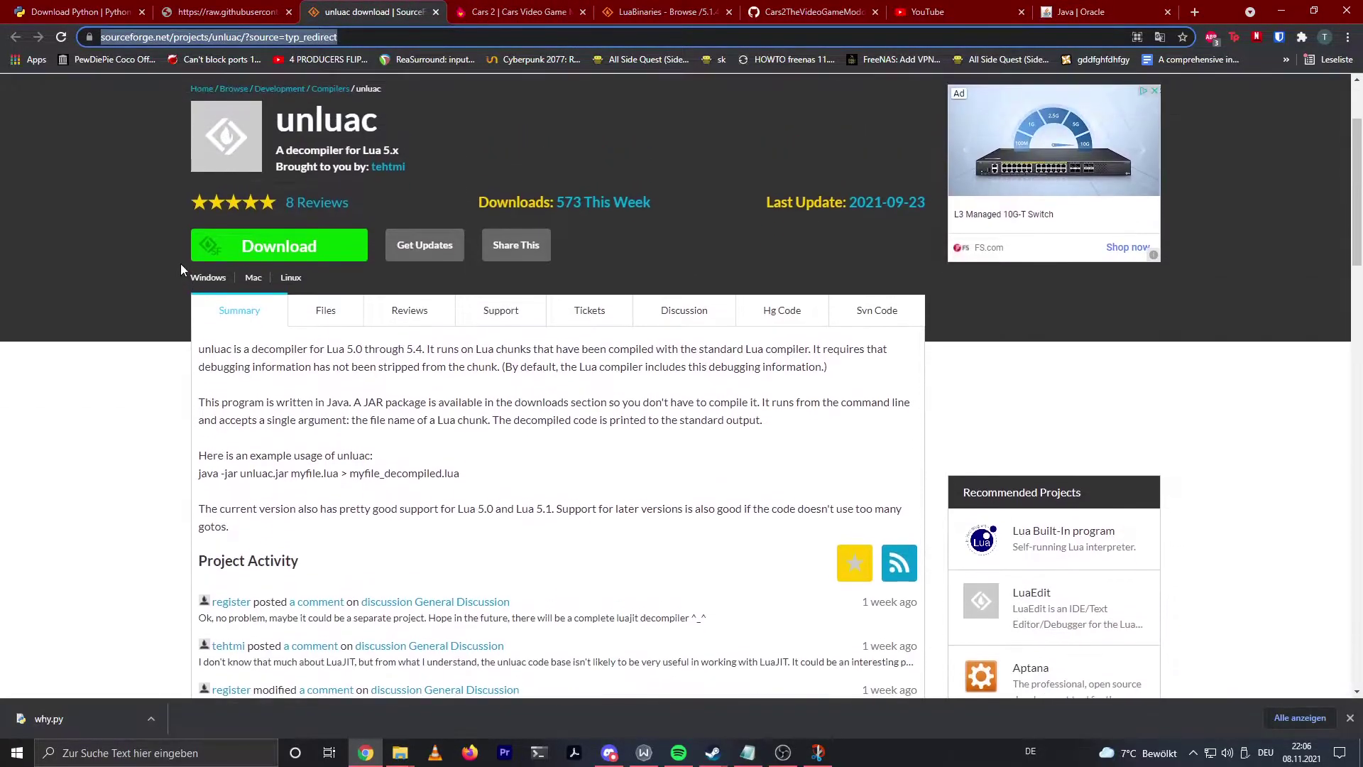
pyautogui.moveTo(276, 119); pyautogui.dragTo(391, 120)
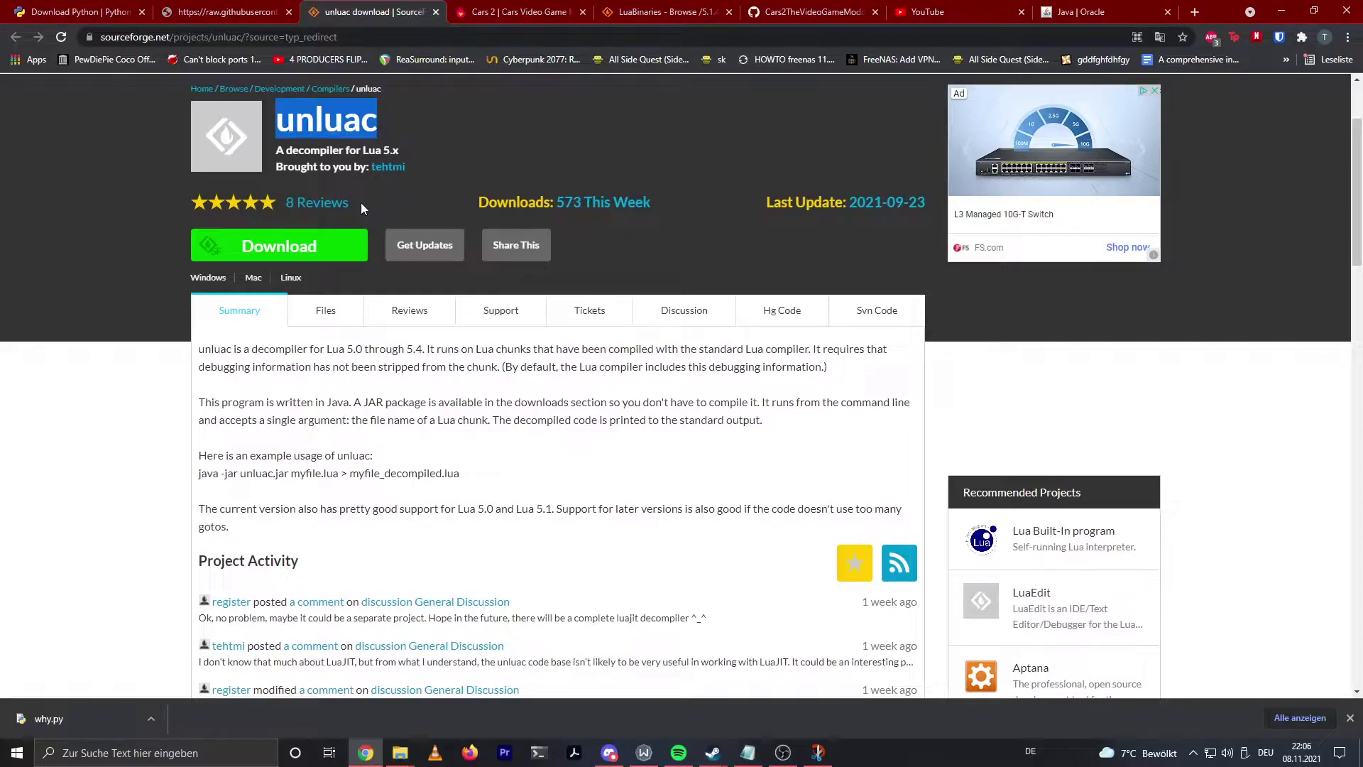
pyautogui.click(281, 247)
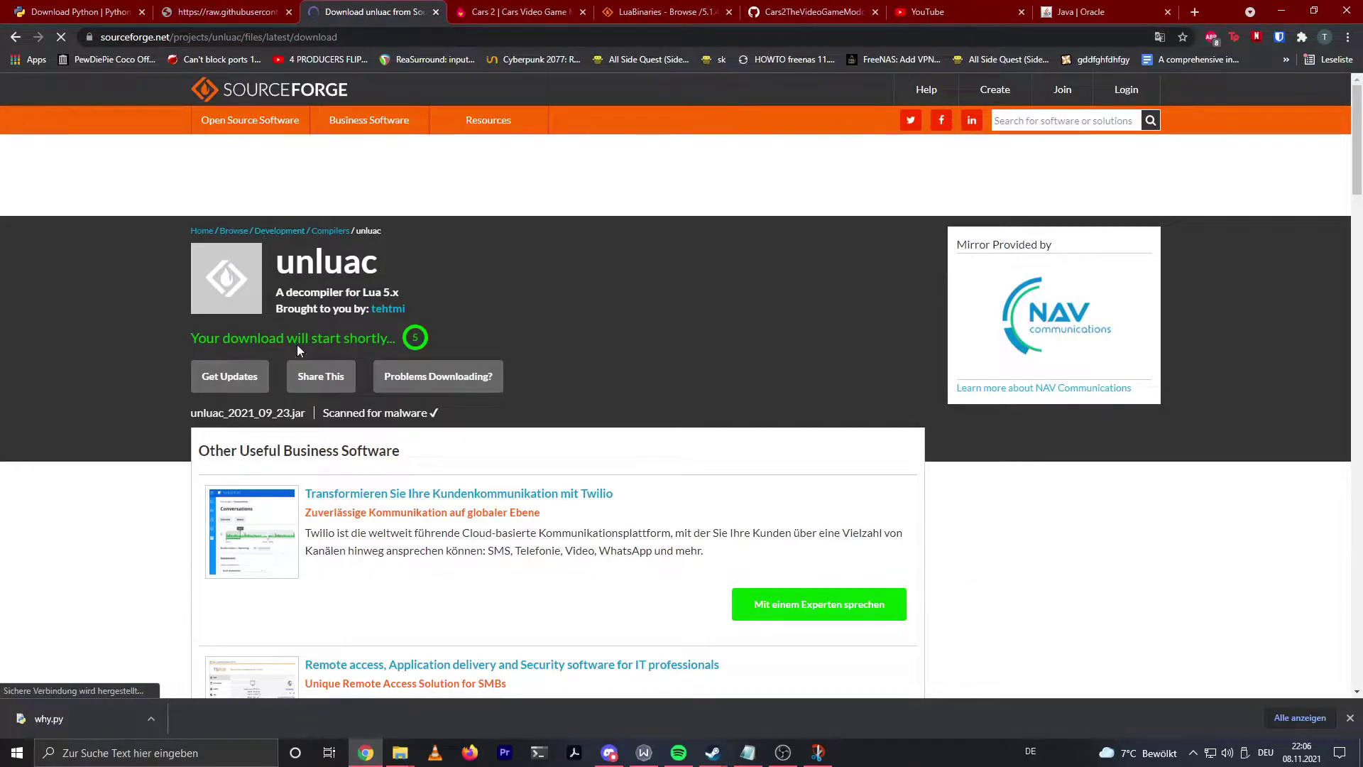
# Close the Cars 2 modding wiki tab and enter the LuaBinaries 5.1.4 Tools Executables folder.
pyautogui.click(560, 12)
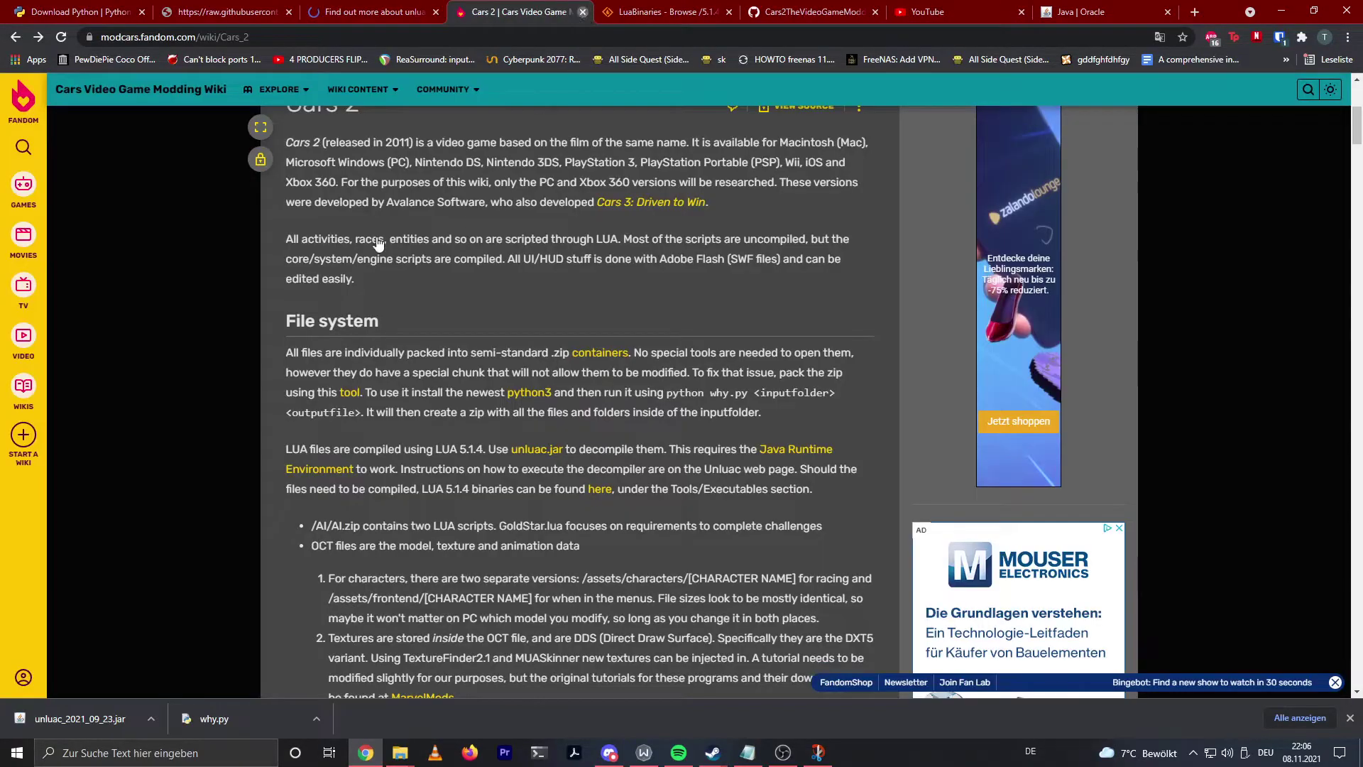
pyautogui.hotkey('ctrl', 'w')
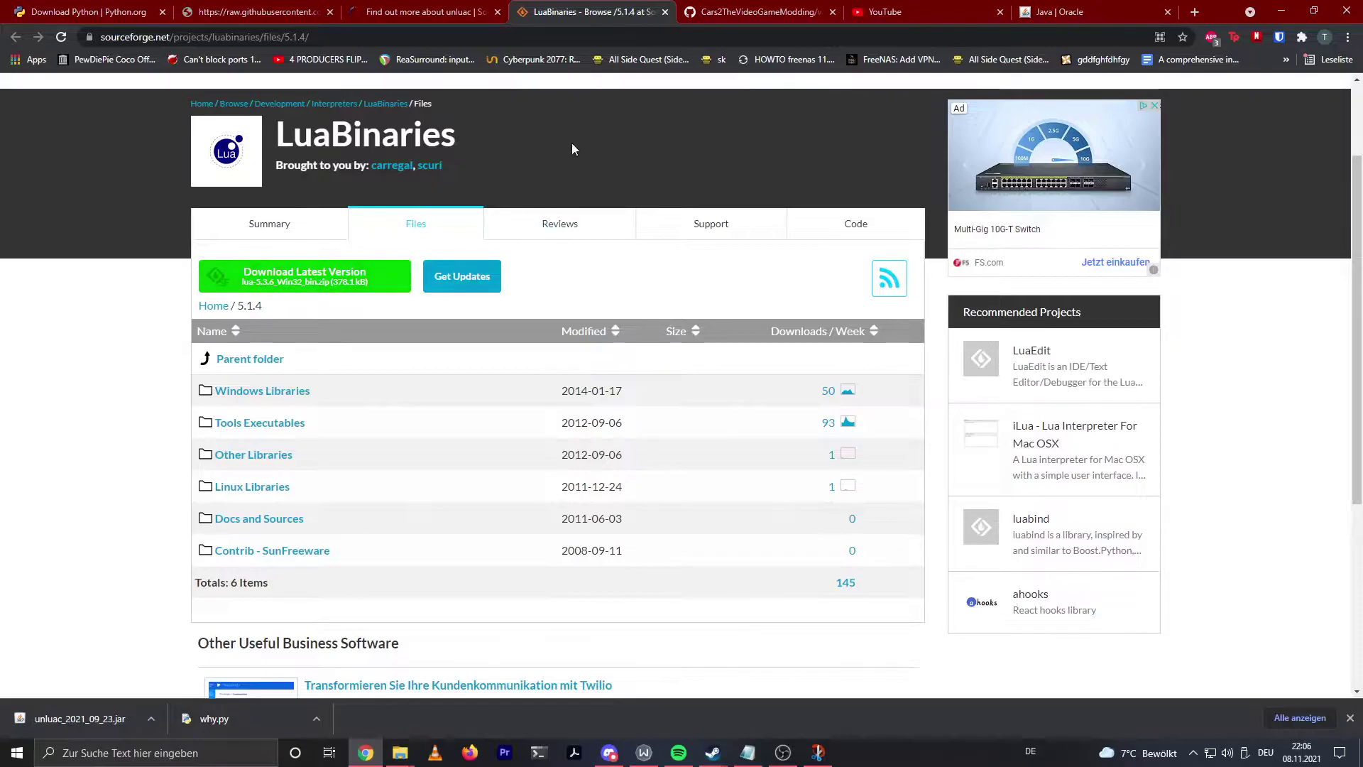
pyautogui.scroll(-5, 134, 355)
pyautogui.scroll(5, 159, 445)
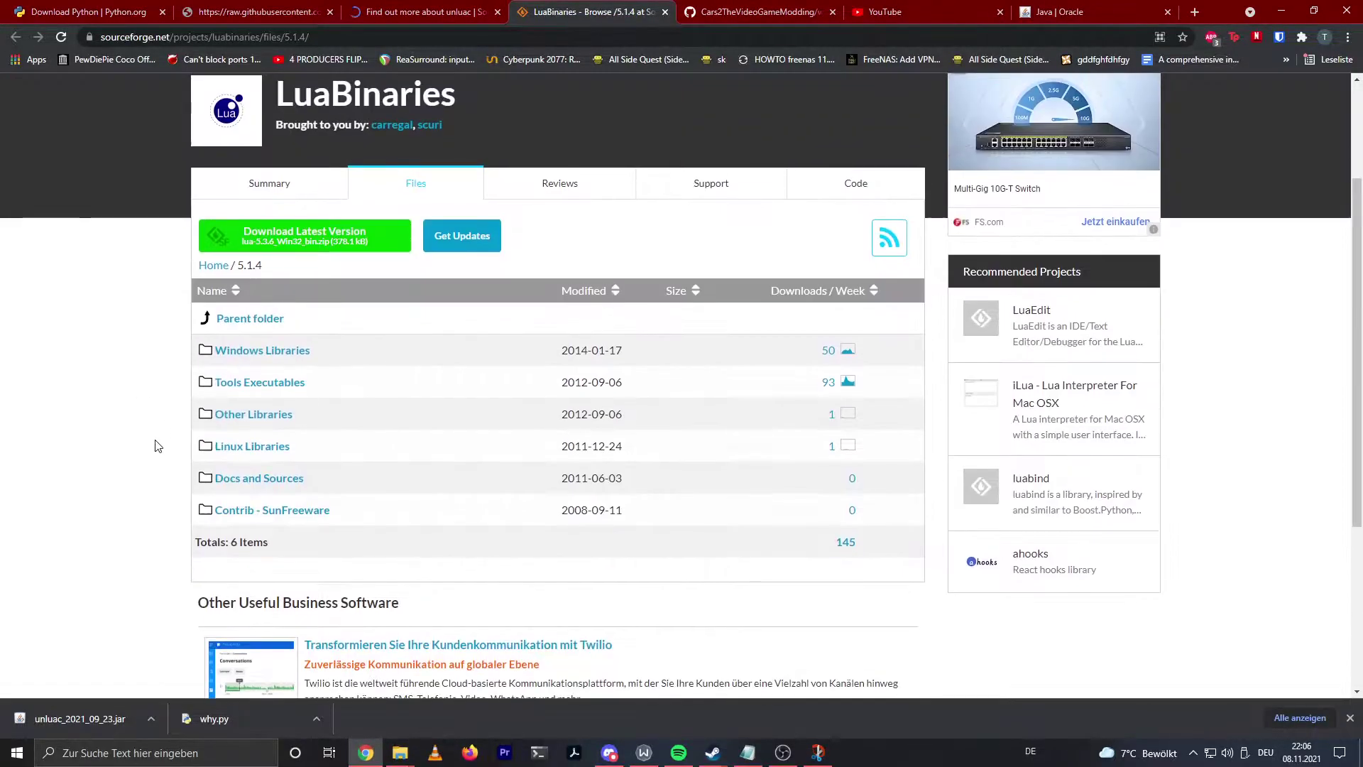
pyautogui.scroll(-5, 55, 271)
pyautogui.scroll(5, 54, 271)
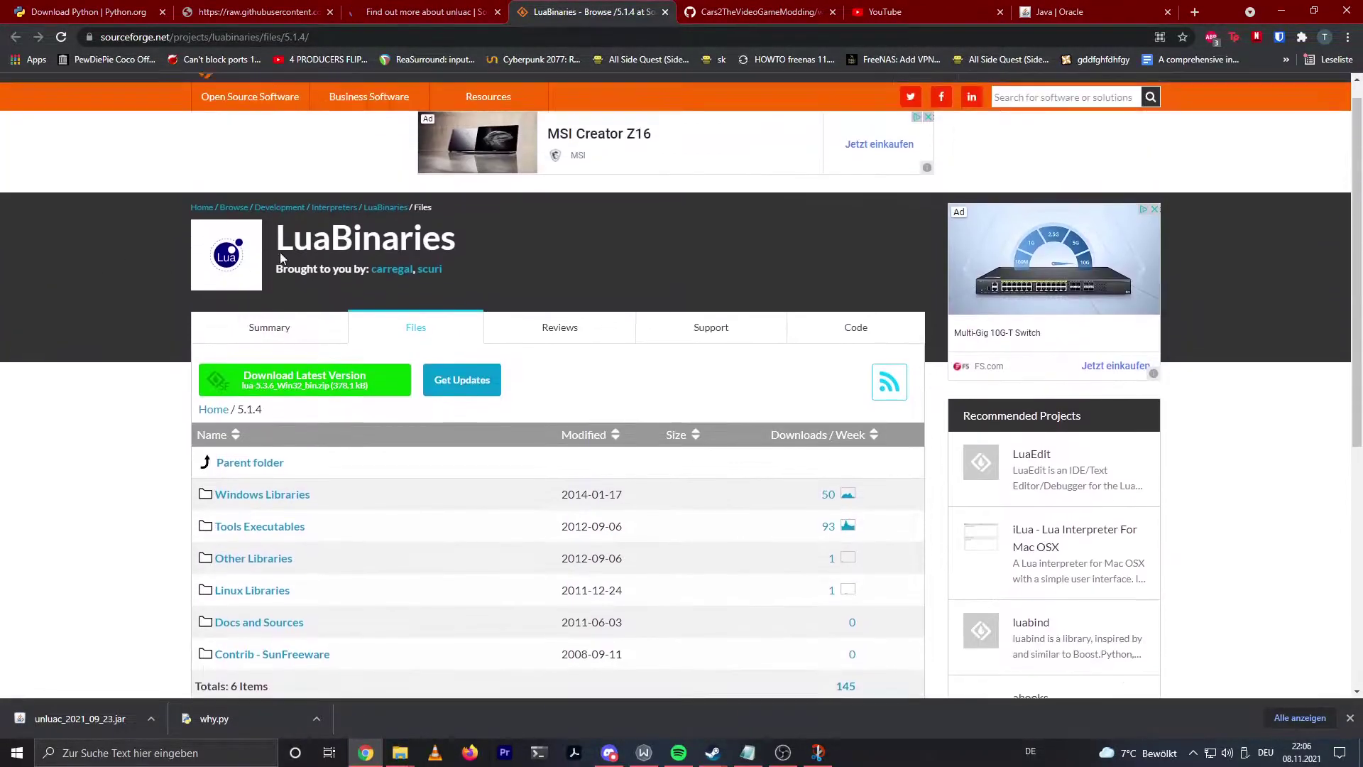
pyautogui.scroll(-3, 108, 262)
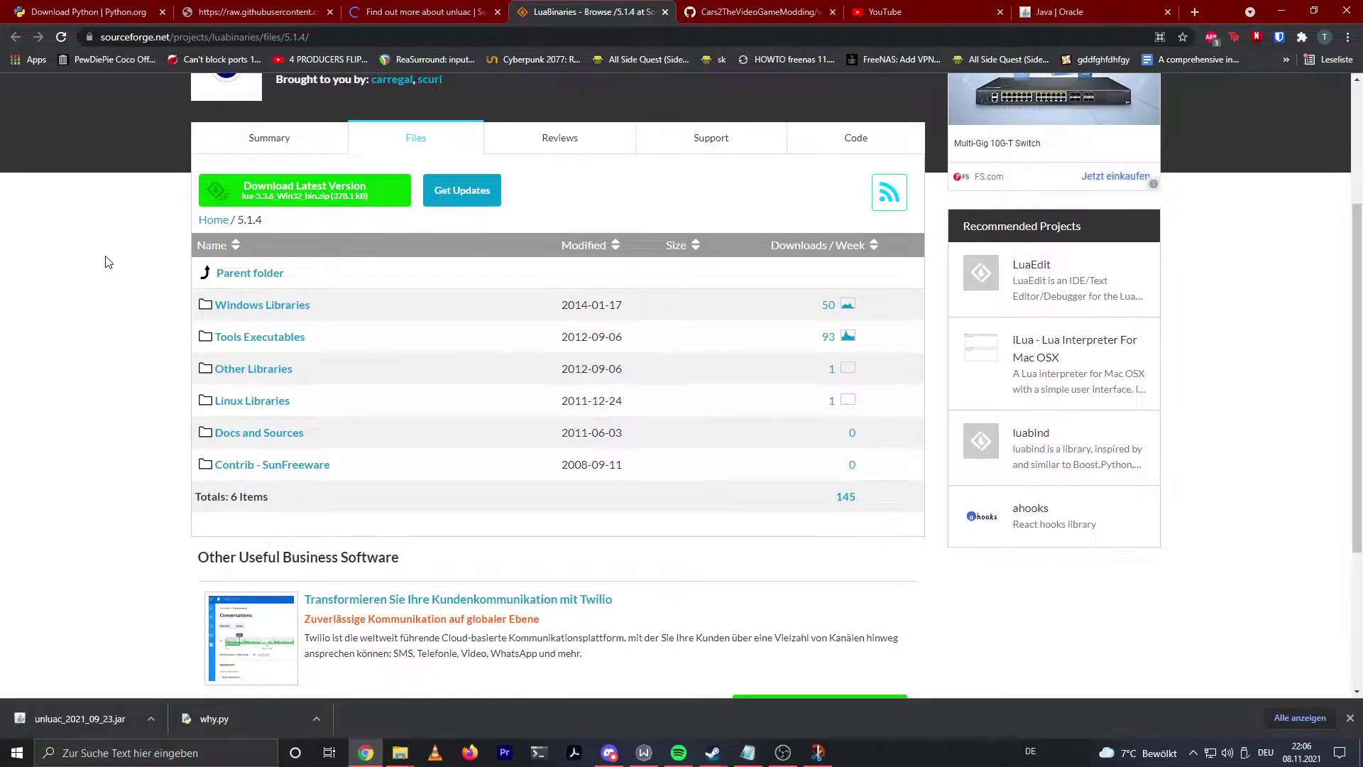
pyautogui.click(248, 340)
# Download lua5_1_4_Win32_bin.zip and save it with Speichern in the Save As dialog.
pyautogui.scroll(-6, 152, 237)
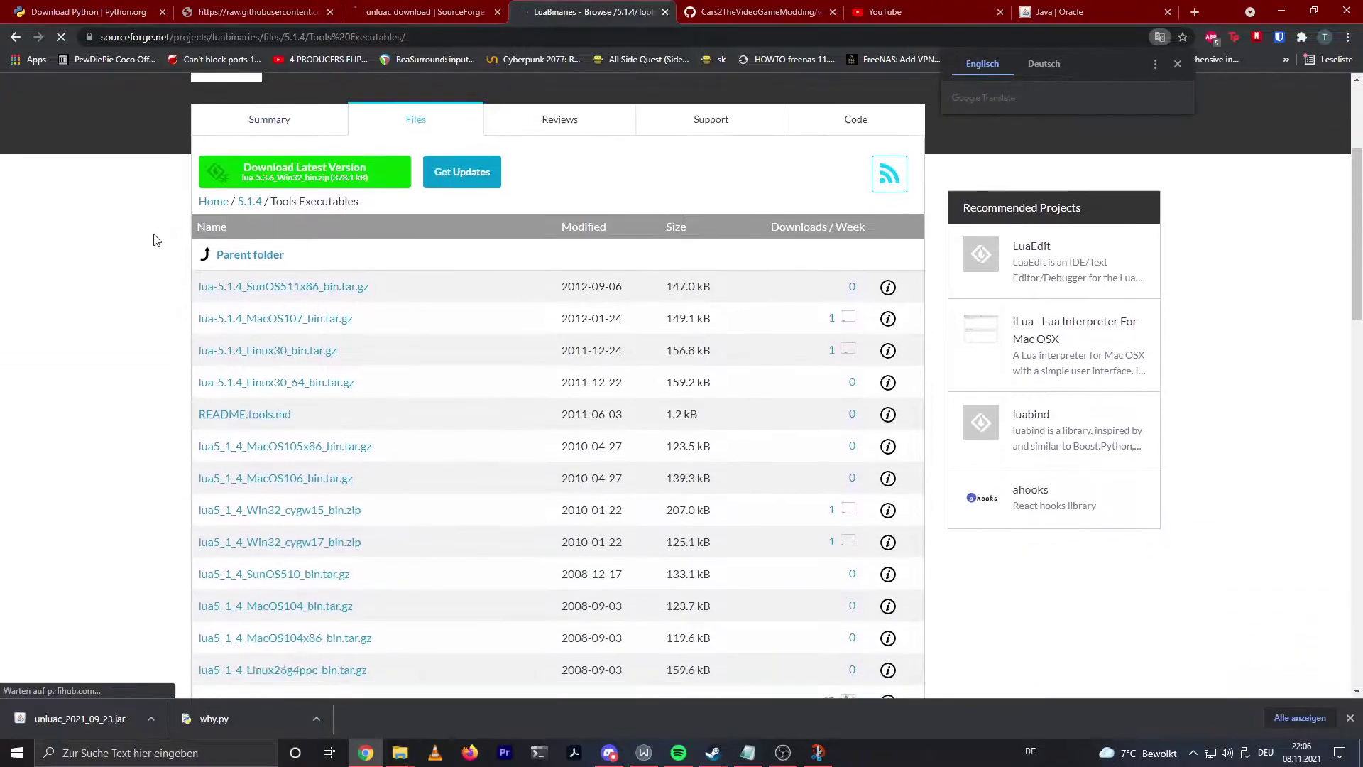
pyautogui.scroll(-1, 164, 223)
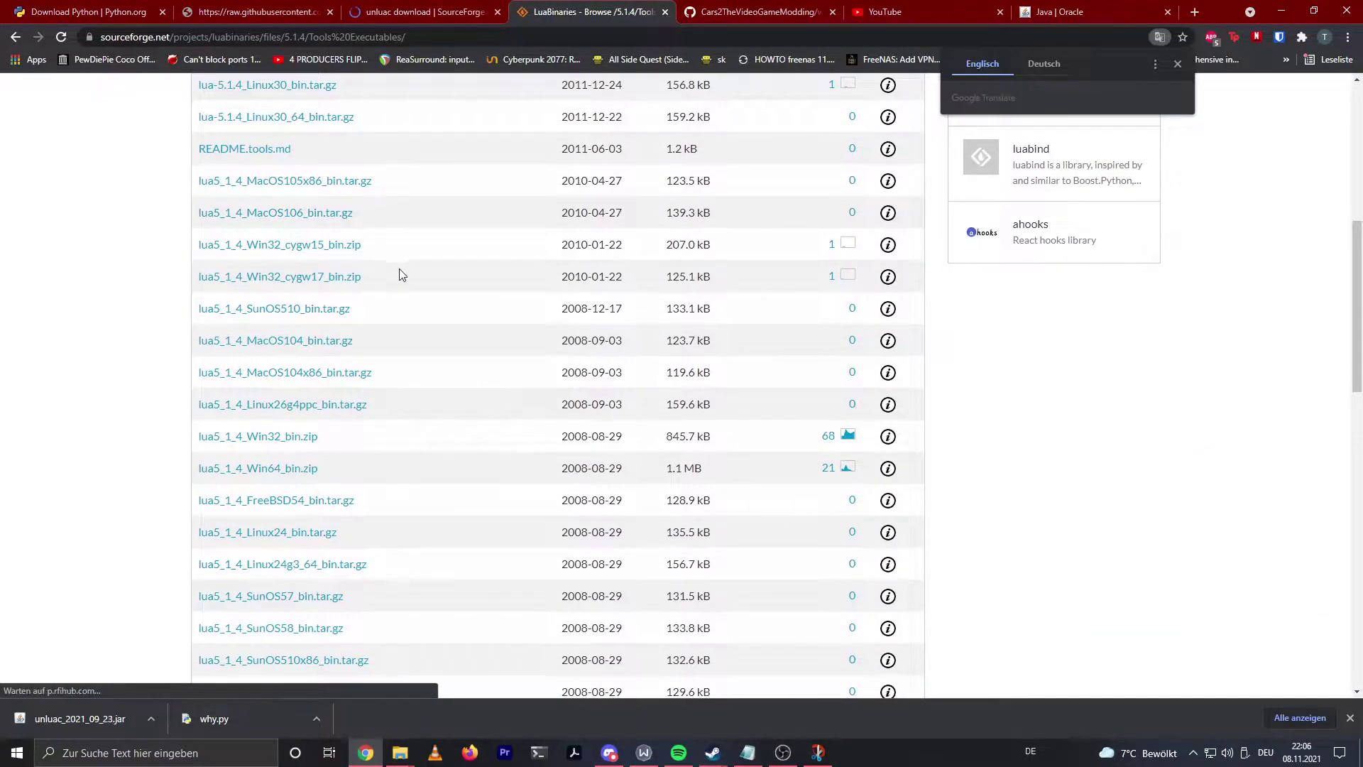
pyautogui.scroll(-2, 383, 312)
pyautogui.scroll(1, 359, 315)
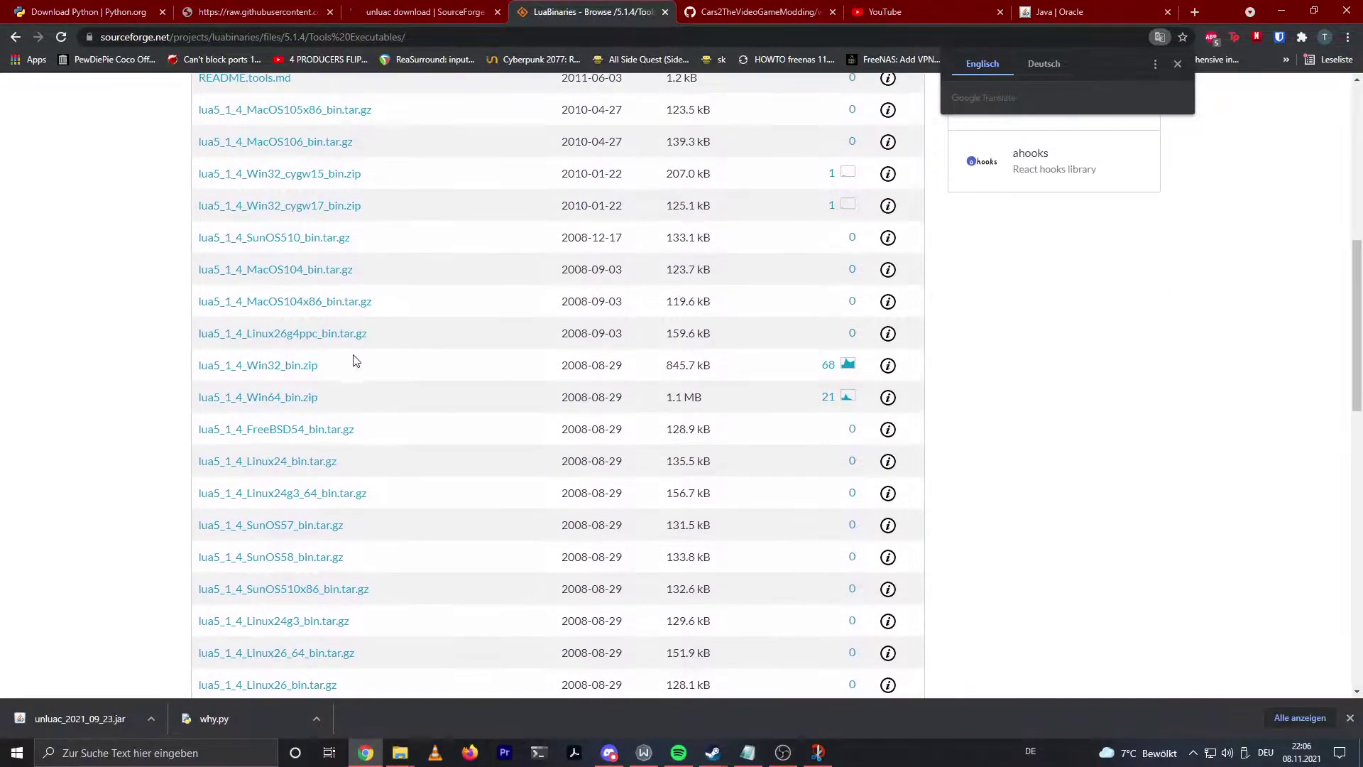
pyautogui.moveTo(353, 359); pyautogui.dragTo(202, 370)
pyautogui.moveTo(380, 182); pyautogui.dragTo(248, 187)
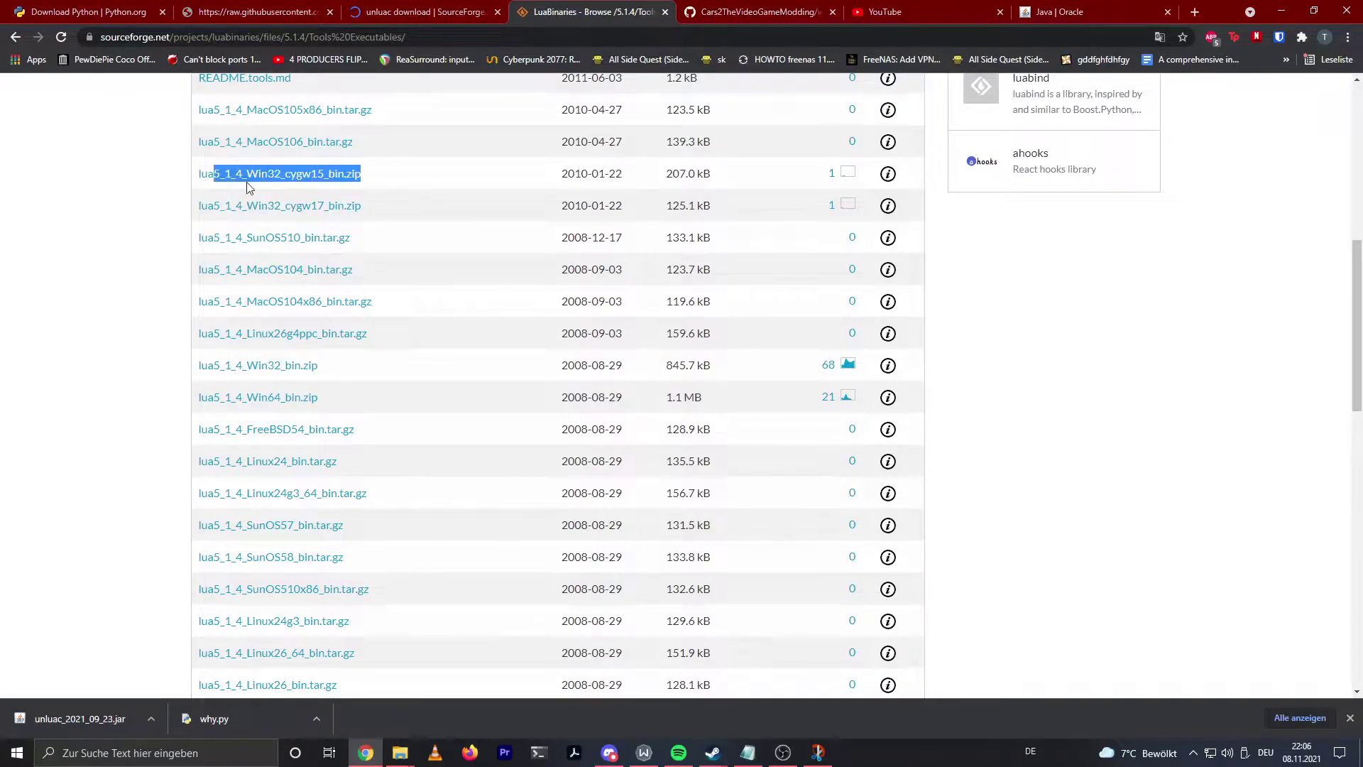
pyautogui.rightClick(398, 408)
pyautogui.scroll(-1, 388, 332)
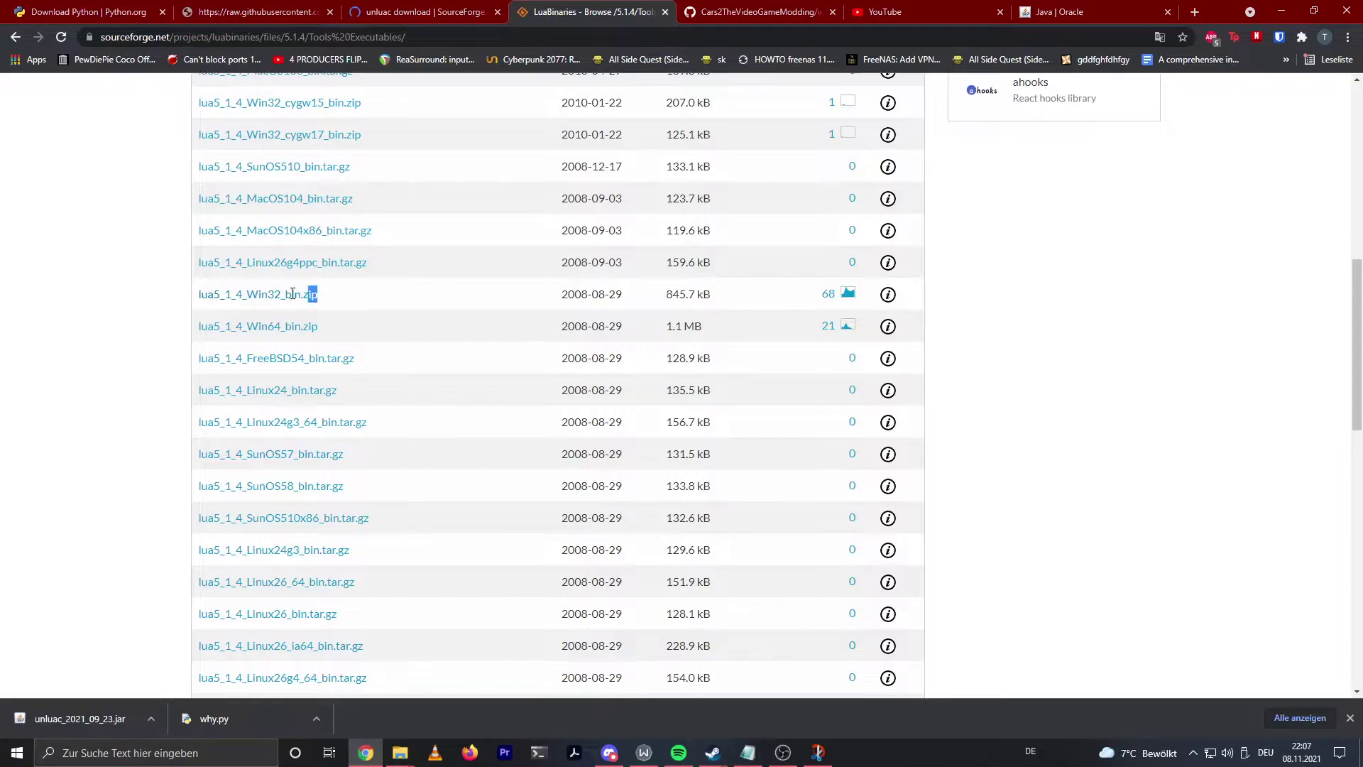
pyautogui.moveTo(293, 294); pyautogui.dragTo(200, 294)
pyautogui.moveTo(358, 334); pyautogui.dragTo(249, 341)
pyautogui.click(348, 308)
pyautogui.moveTo(398, 291); pyautogui.dragTo(199, 297)
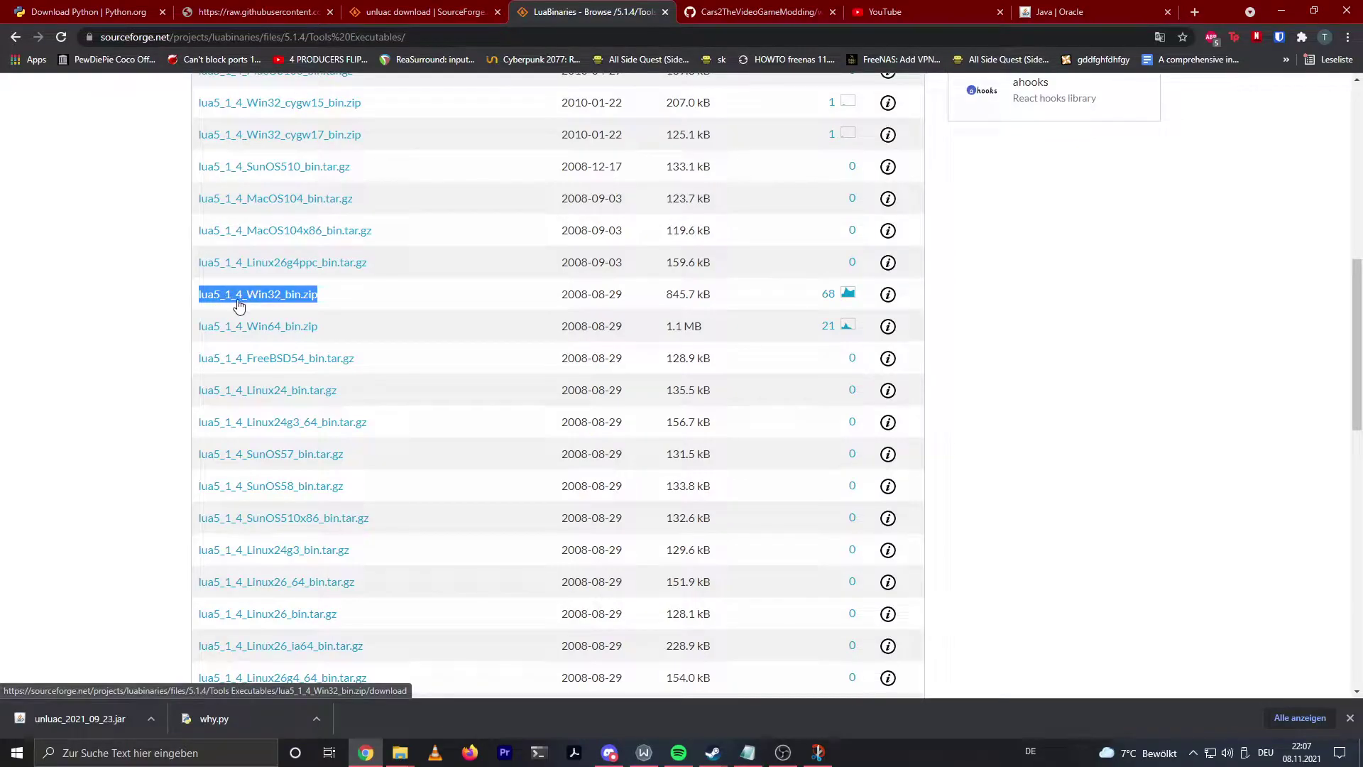
pyautogui.click(296, 297)
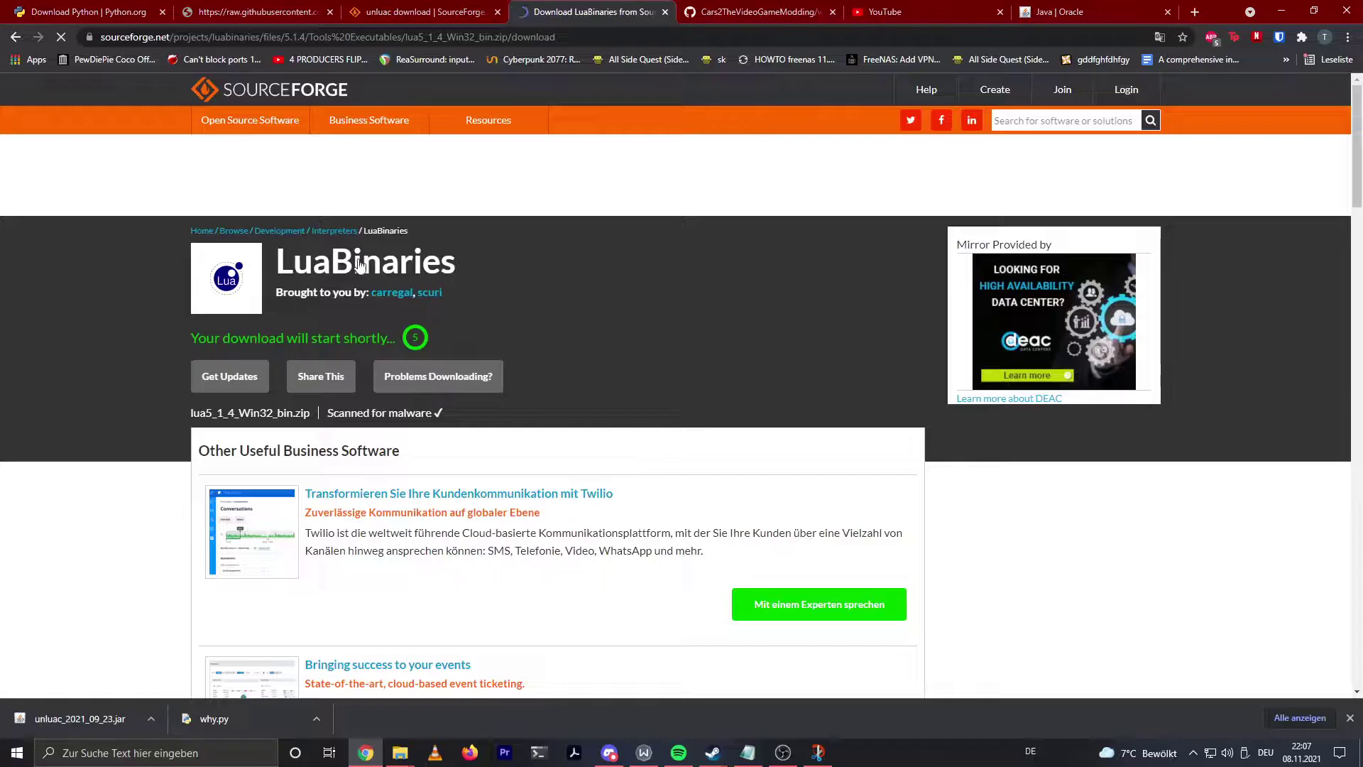
pyautogui.moveTo(454, 300); pyautogui.dragTo(455, 323)
pyautogui.click(455, 320)
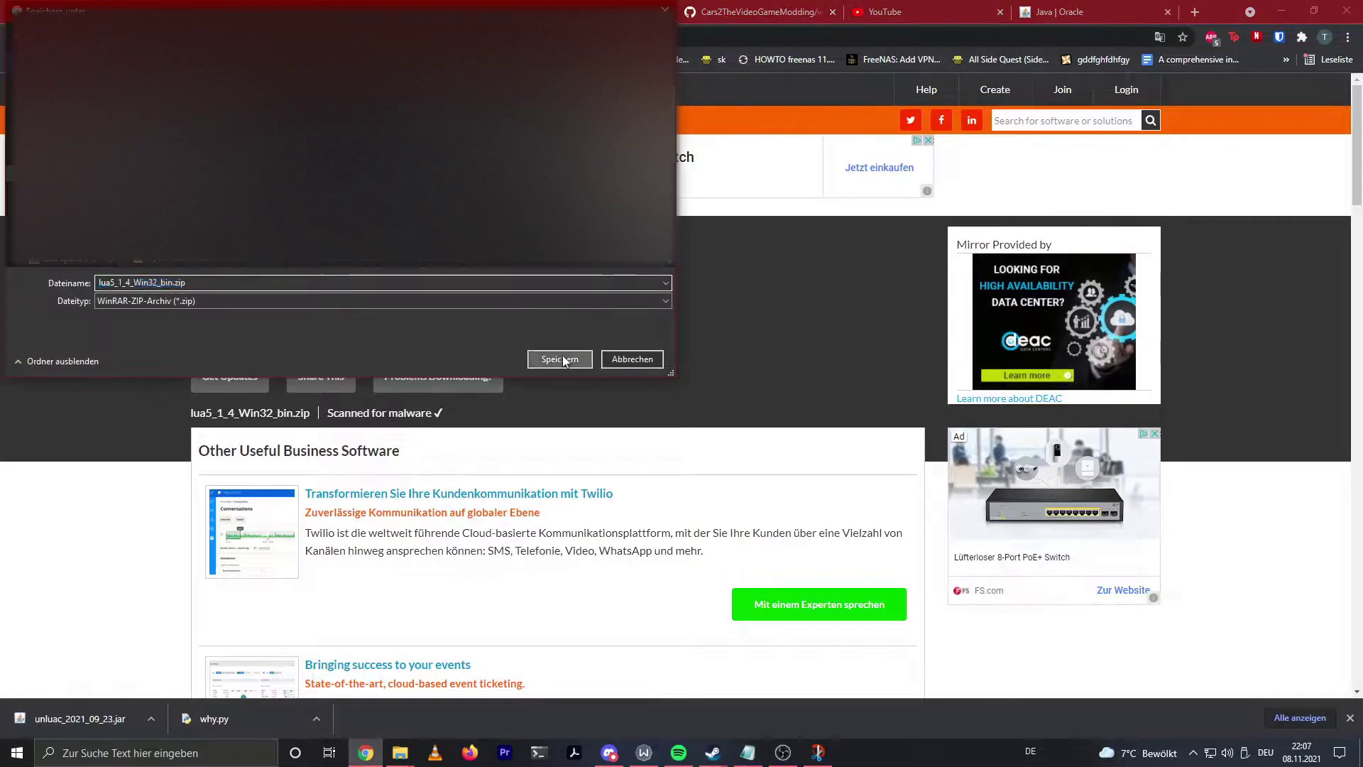
pyautogui.click(561, 355)
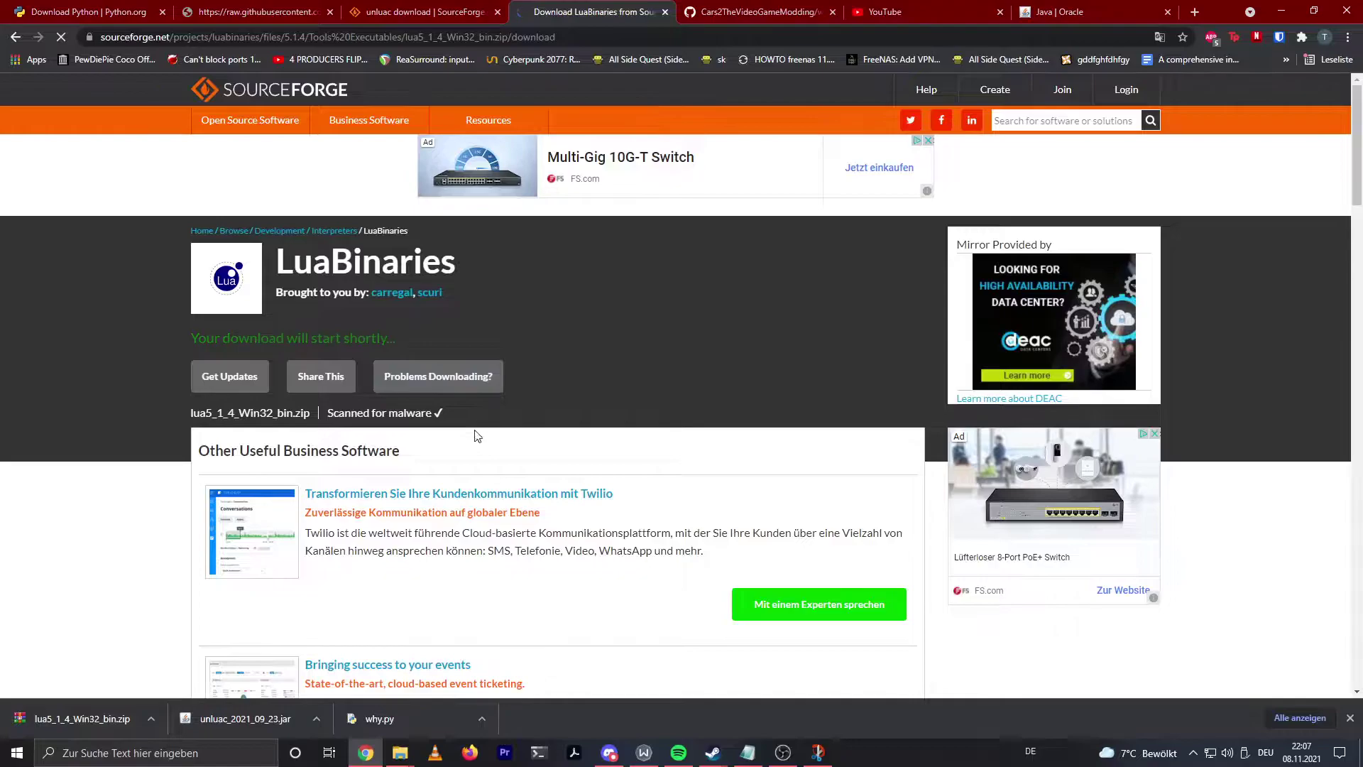
# Create a folder named 'Cars 2 Modding' in Workspace and open it.
pyautogui.moveTo(406, 753)
pyautogui.click(323, 685)
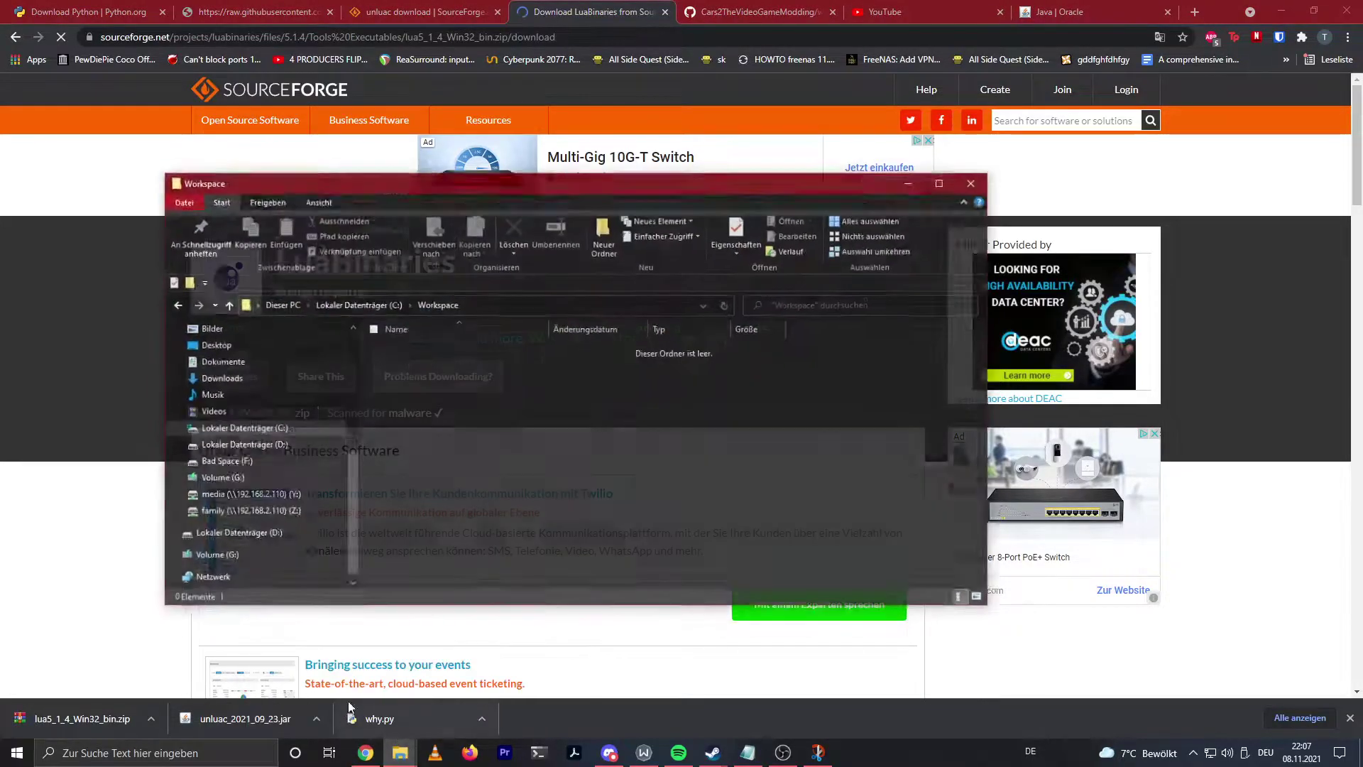
pyautogui.hotkey('ctrl', 'shift', 'n')
pyautogui.write('C')
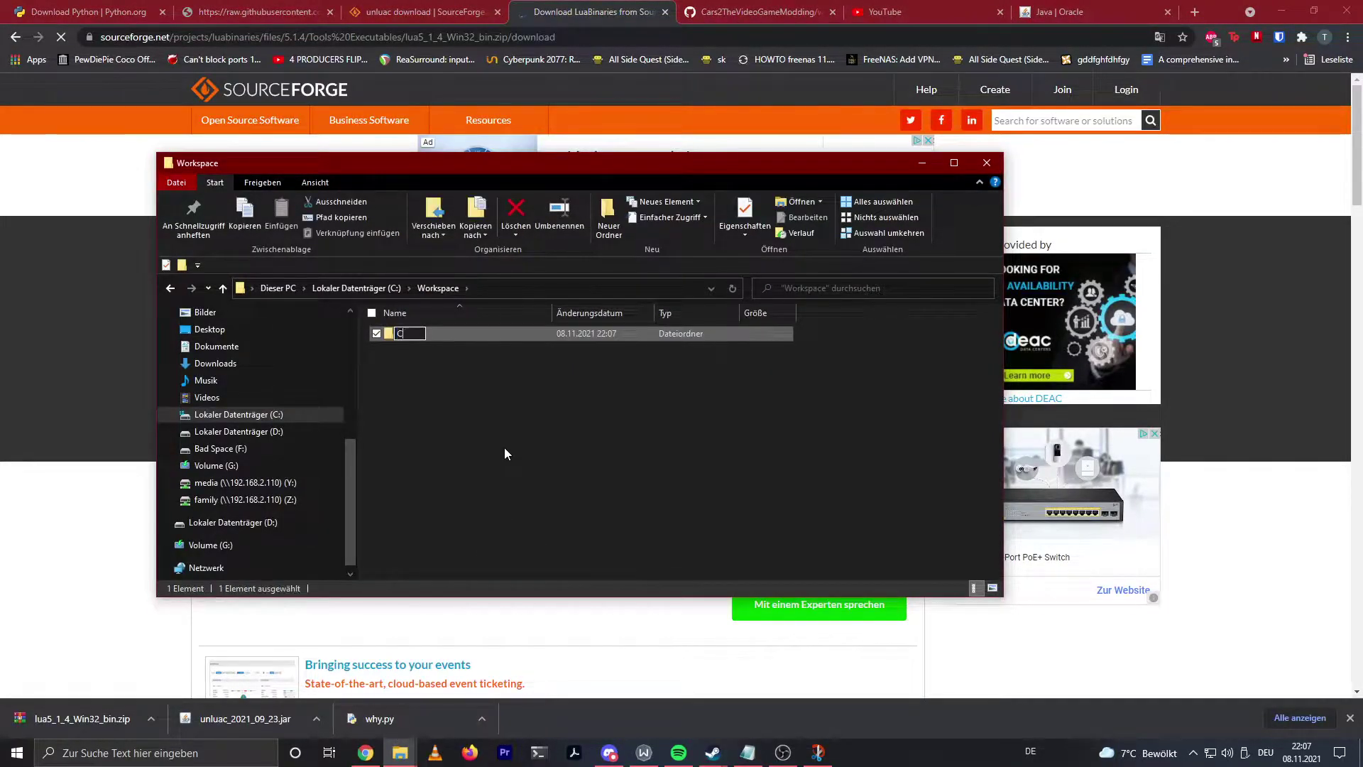
pyautogui.write('ars 2 Modding')
pyautogui.press('Return')
pyautogui.press('Return')
# Create two subfolders named 'tools' and 'fileediting' inside Cars 2 Modding.
pyautogui.hotkey('ctrl', 'shift', 'n')
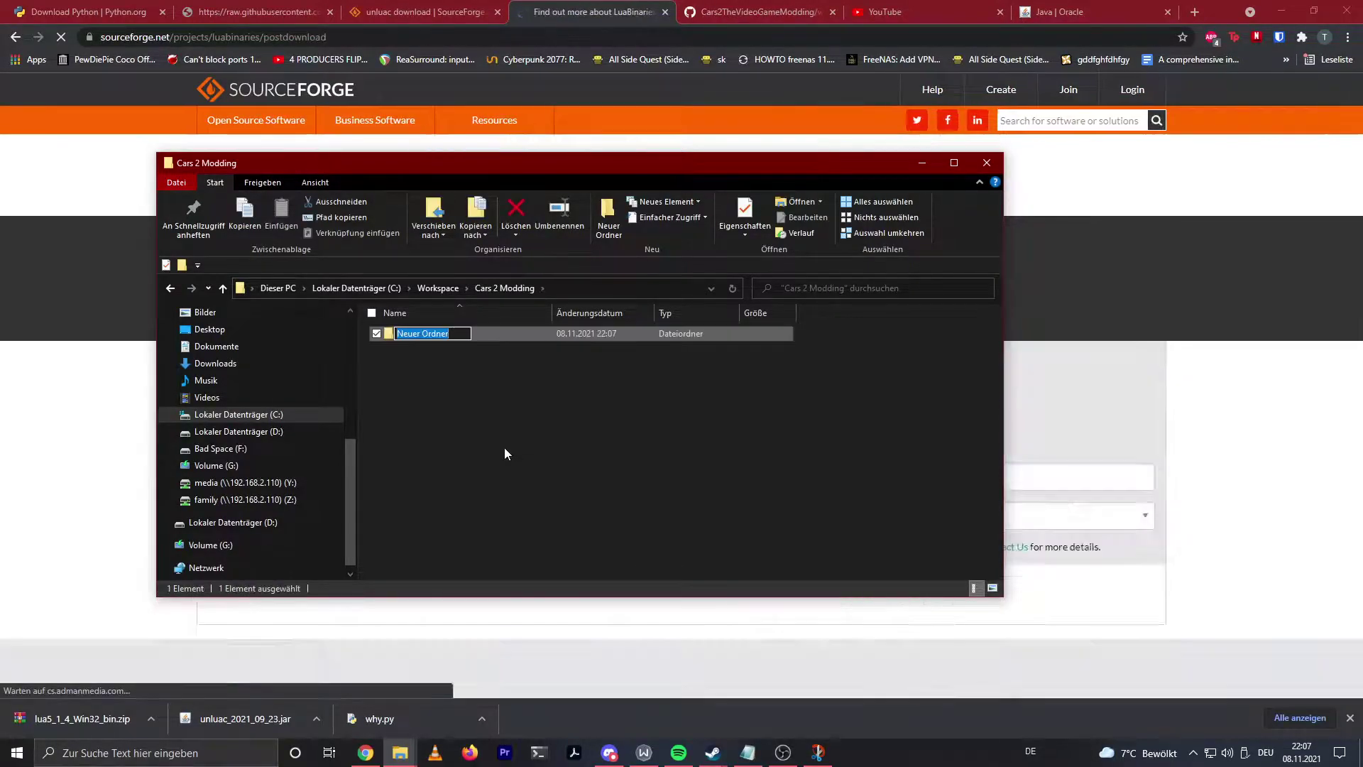
pyautogui.write('tools')
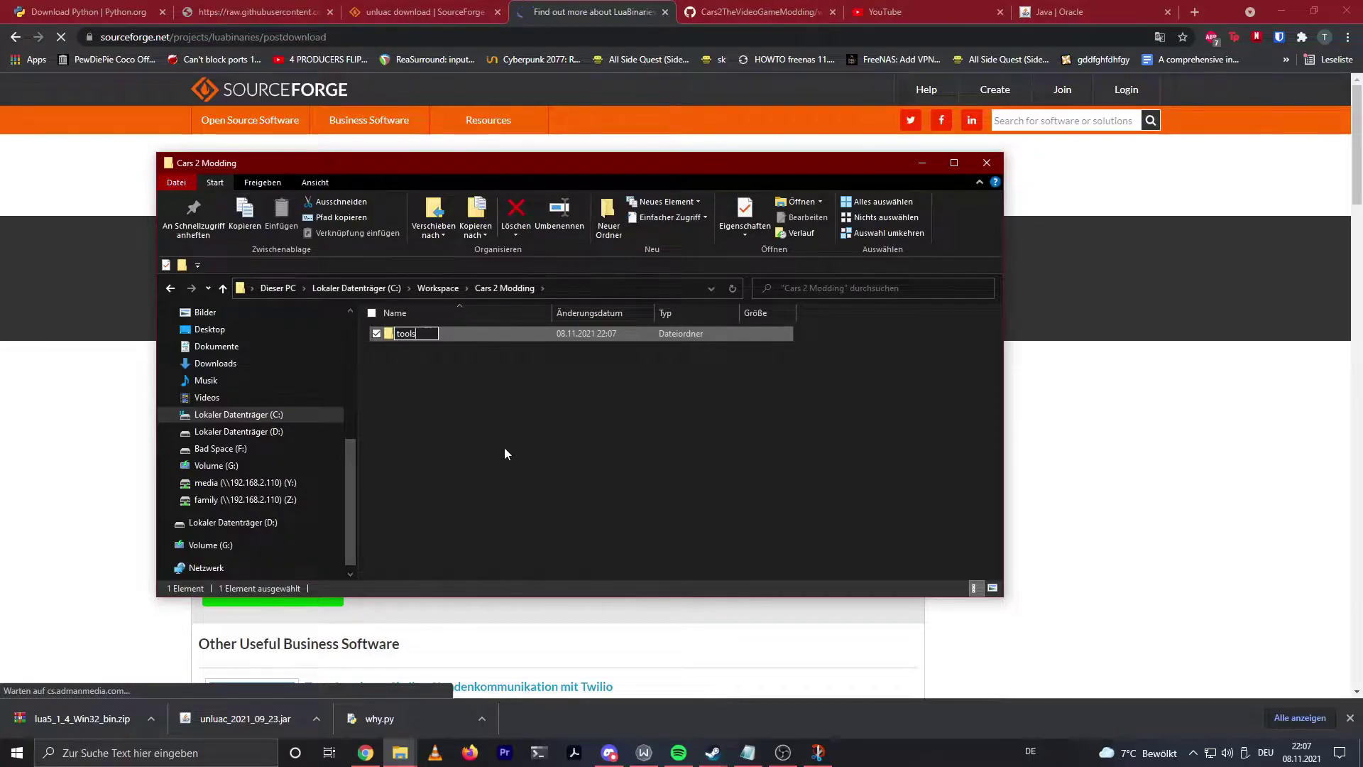
pyautogui.press('Return')
pyautogui.click(505, 453)
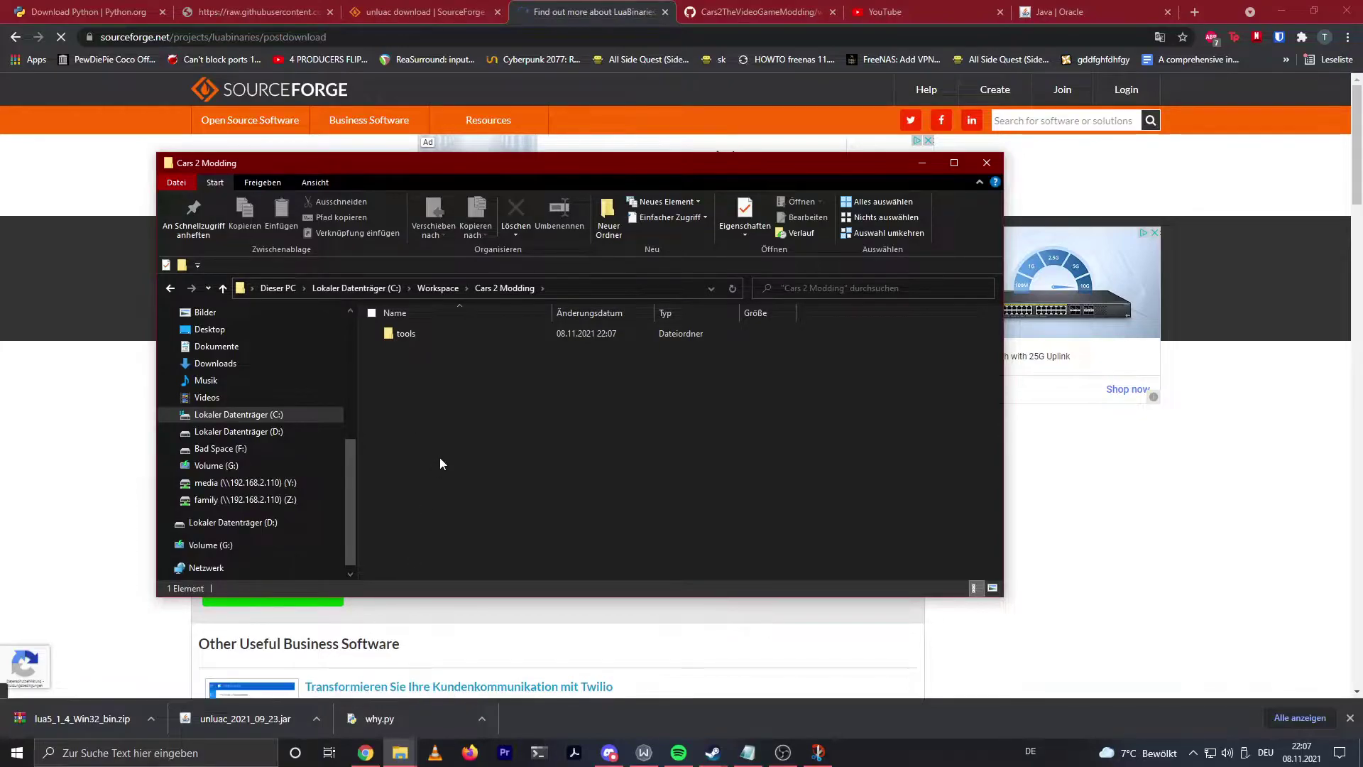
pyautogui.hotkey('ctrl', 'shift', 'n')
pyautogui.write('file e')
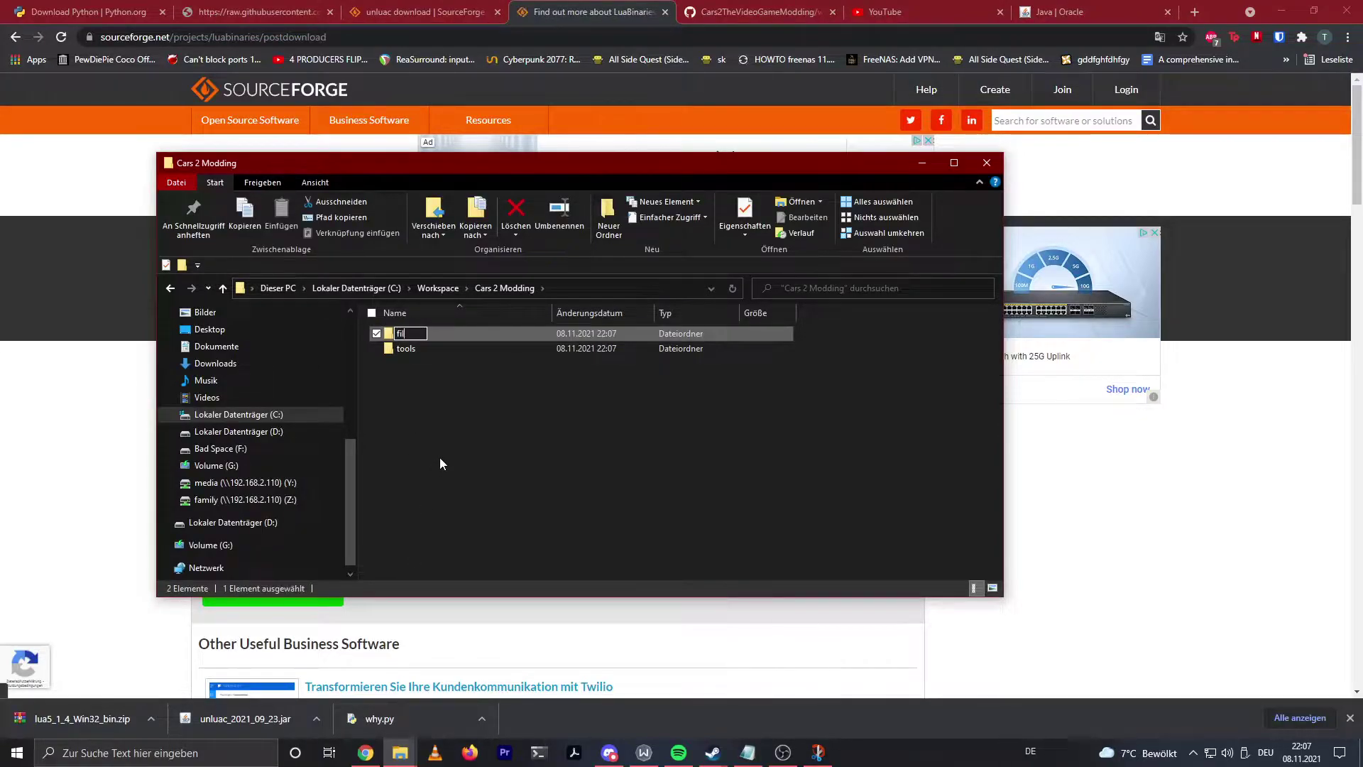
pyautogui.press('BackSpace')
pyautogui.press('BackSpace')
pyautogui.write('edot')
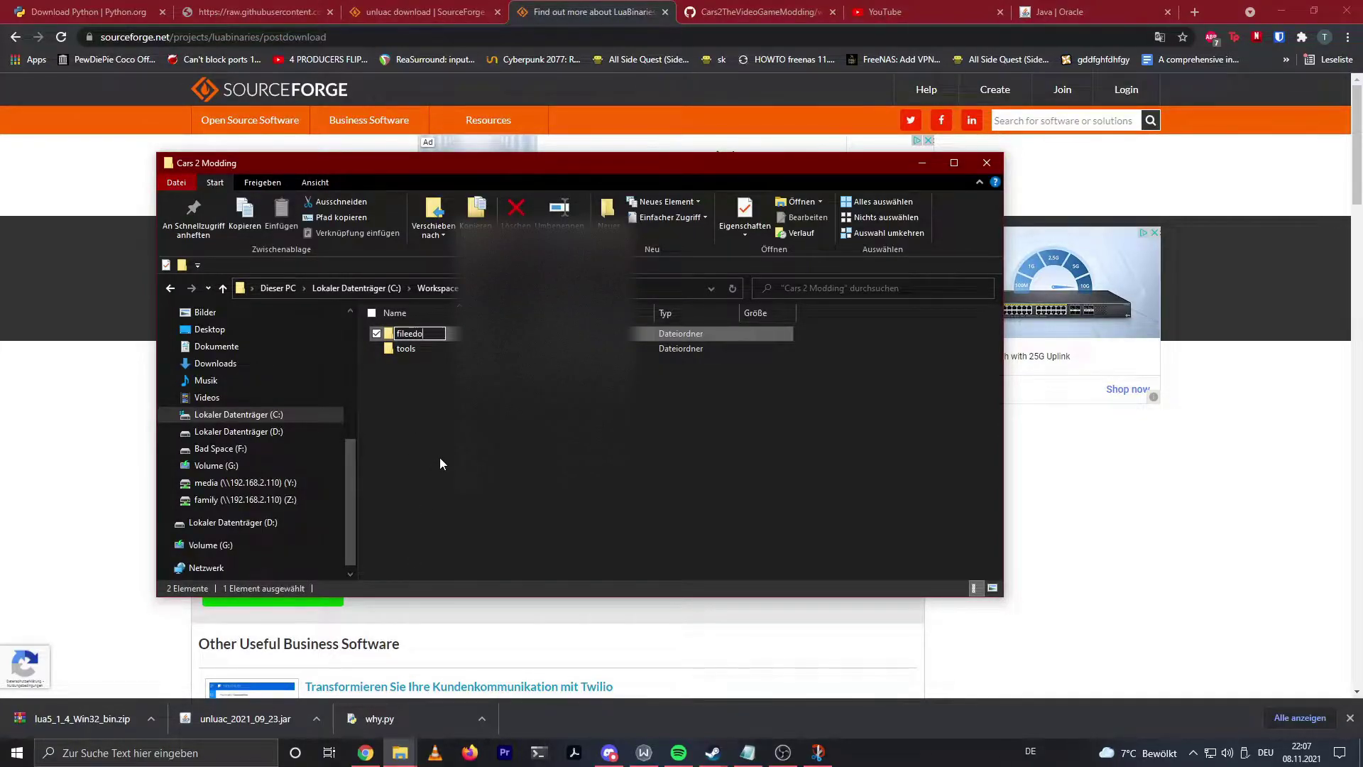
pyautogui.press('BackSpace')
pyautogui.press('BackSpace')
pyautogui.write('iting')
pyautogui.press('Return')
# Enter the tools folder and open a second Explorer window.
pyautogui.press('Down')
pyautogui.press('Return')
pyautogui.hotkey('alt', 'Tab')
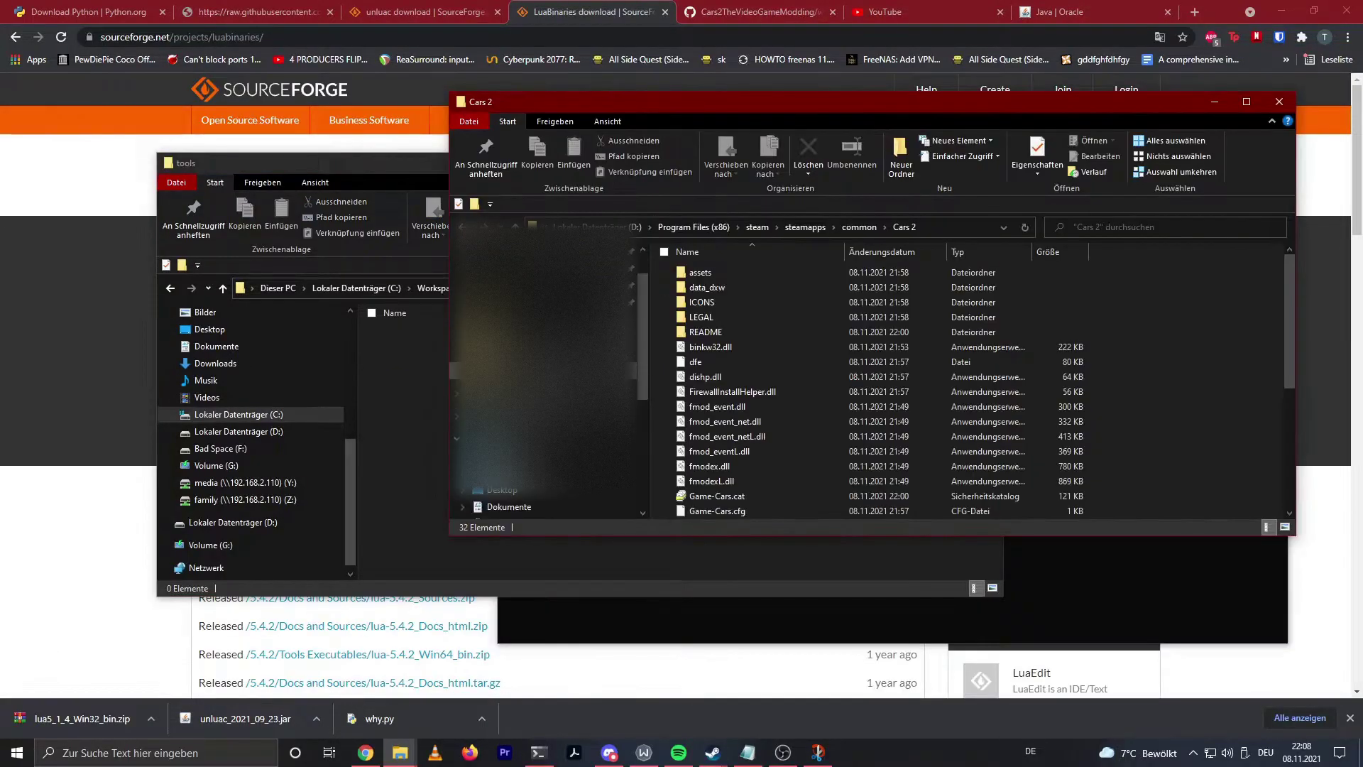
# Copy why.py, unluac_2021_09_23.jar and lua5_1_4_Win32_bin.zip from Downloads into tools.
pyautogui.click(540, 279)
pyautogui.click(742, 322)
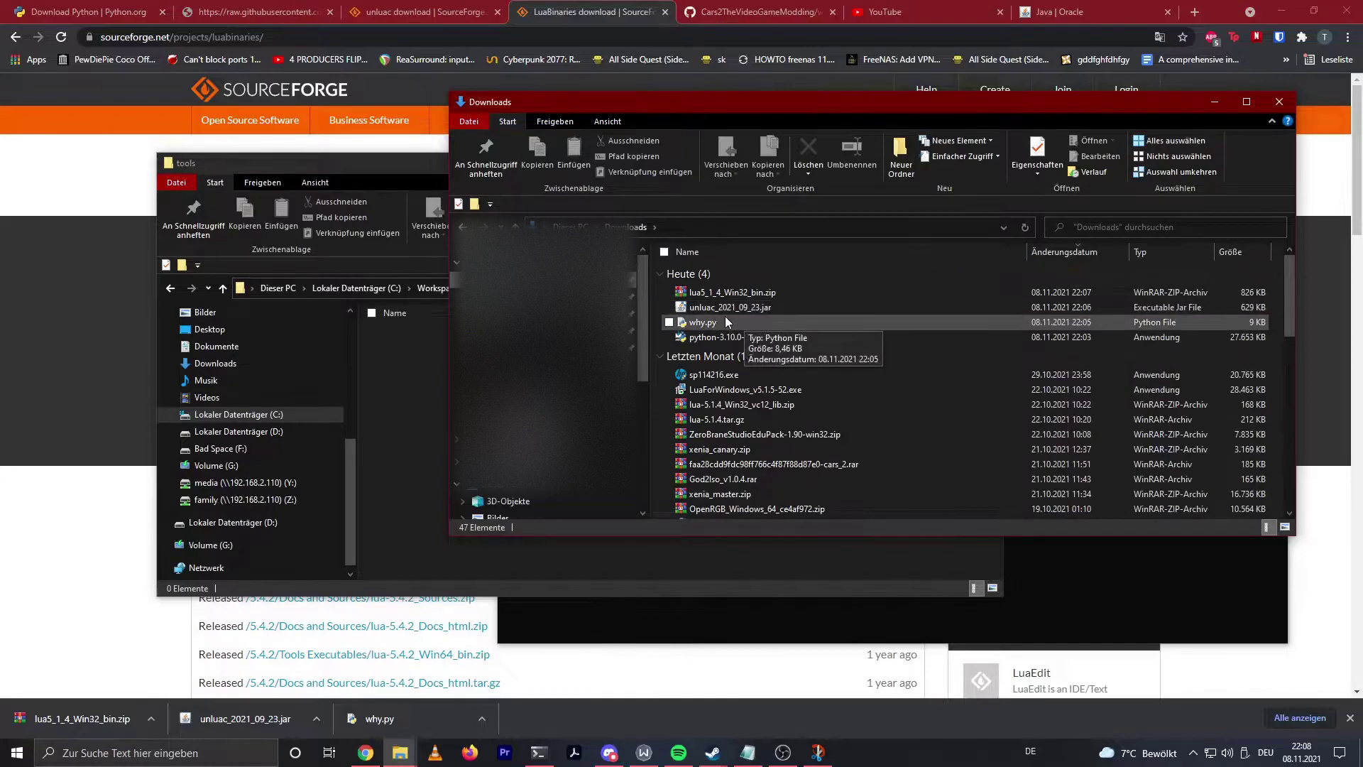
pyautogui.moveTo(741, 322); pyautogui.dragTo(410, 394)
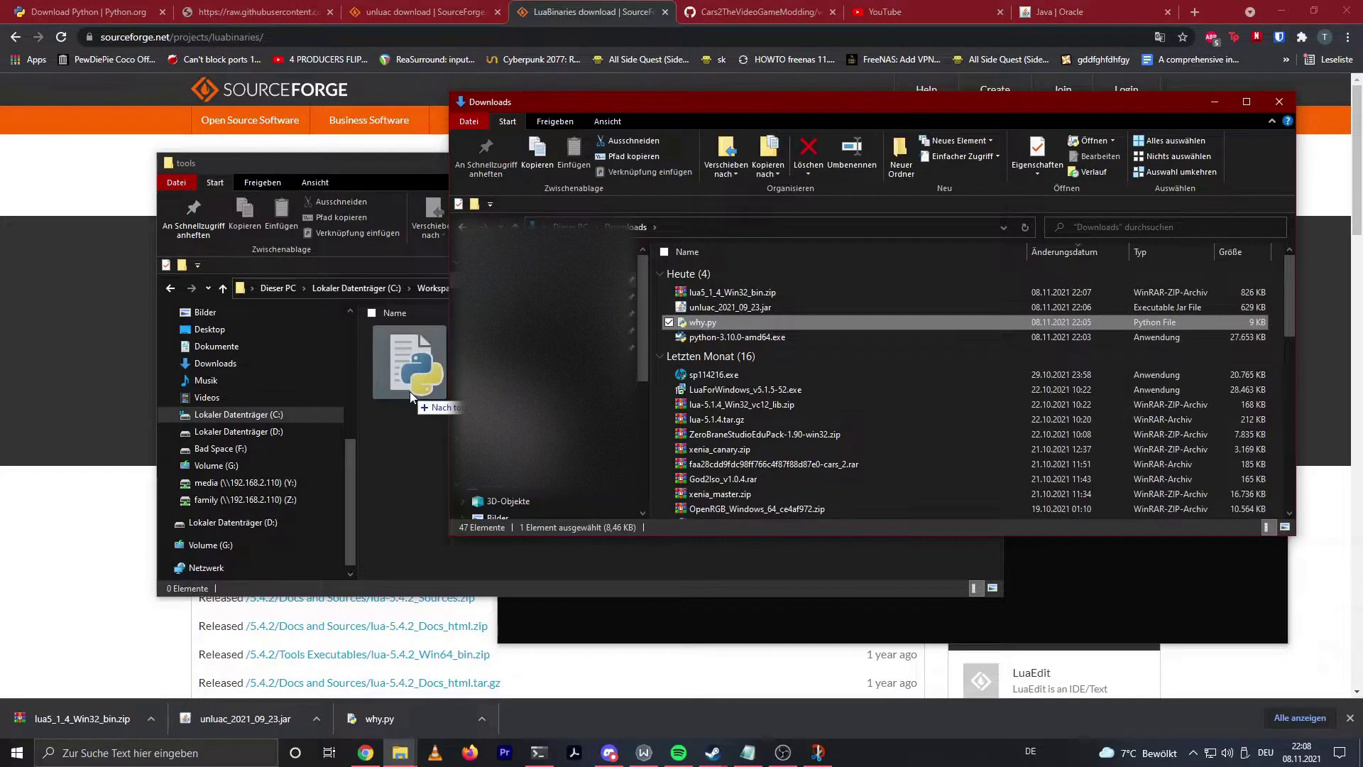
pyautogui.click(1117, 352)
pyautogui.moveTo(873, 308); pyautogui.dragTo(419, 424)
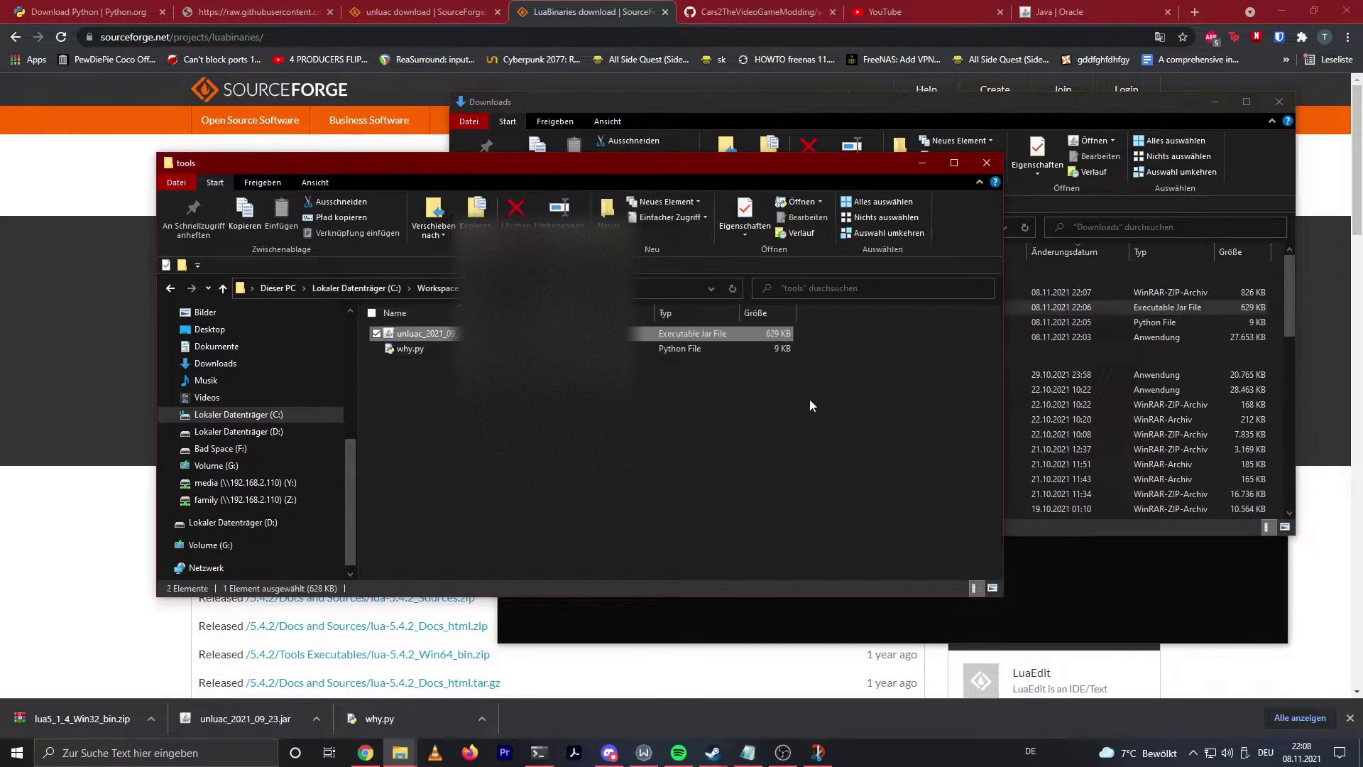
pyautogui.click(808, 291)
pyautogui.moveTo(808, 291); pyautogui.dragTo(401, 383)
# Minimize the Downloads window and maximize the tools window.
pyautogui.click(1214, 102)
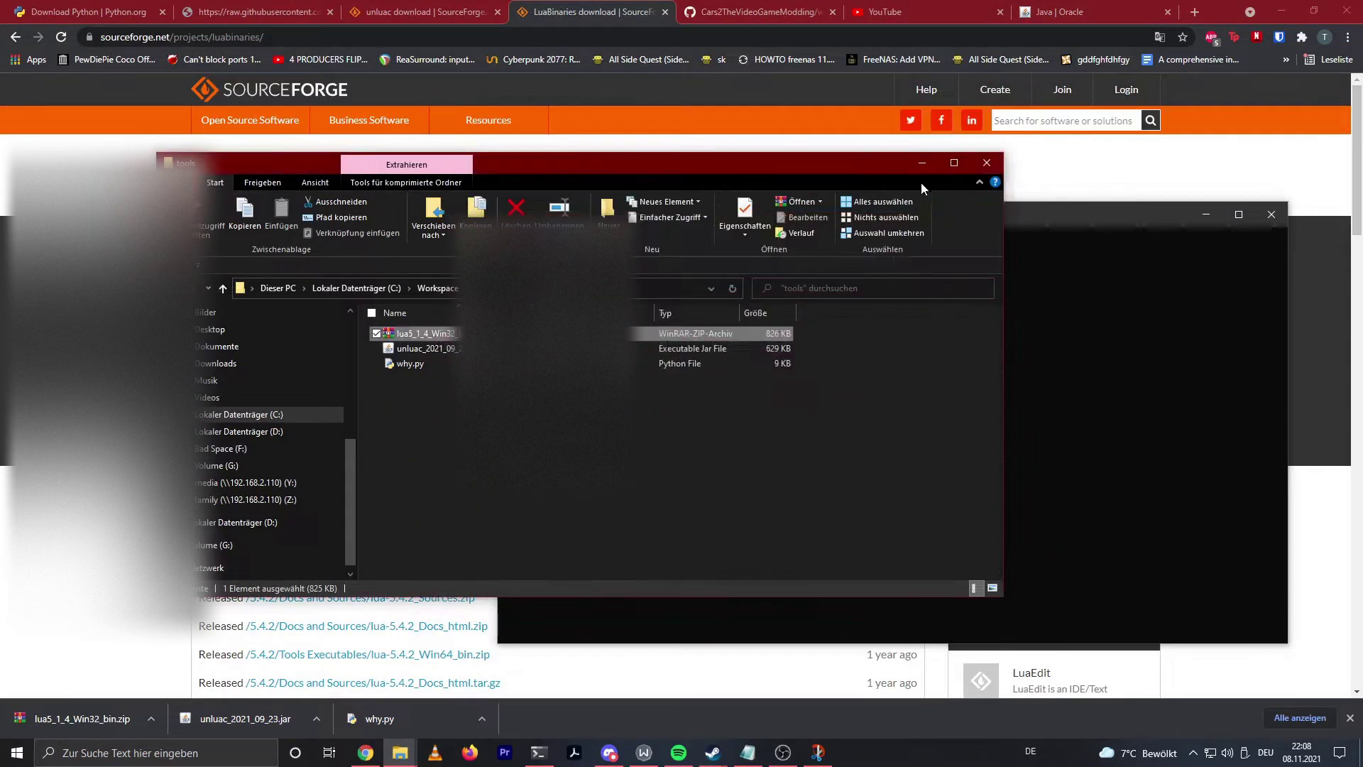
pyautogui.click(954, 162)
pyautogui.scroll(4, 568, 355)
# Extract lua5_1_4_Win32_bin.zip into a lua5_1_4_Win32_bin folder.
pyautogui.scroll(1, 354, 378)
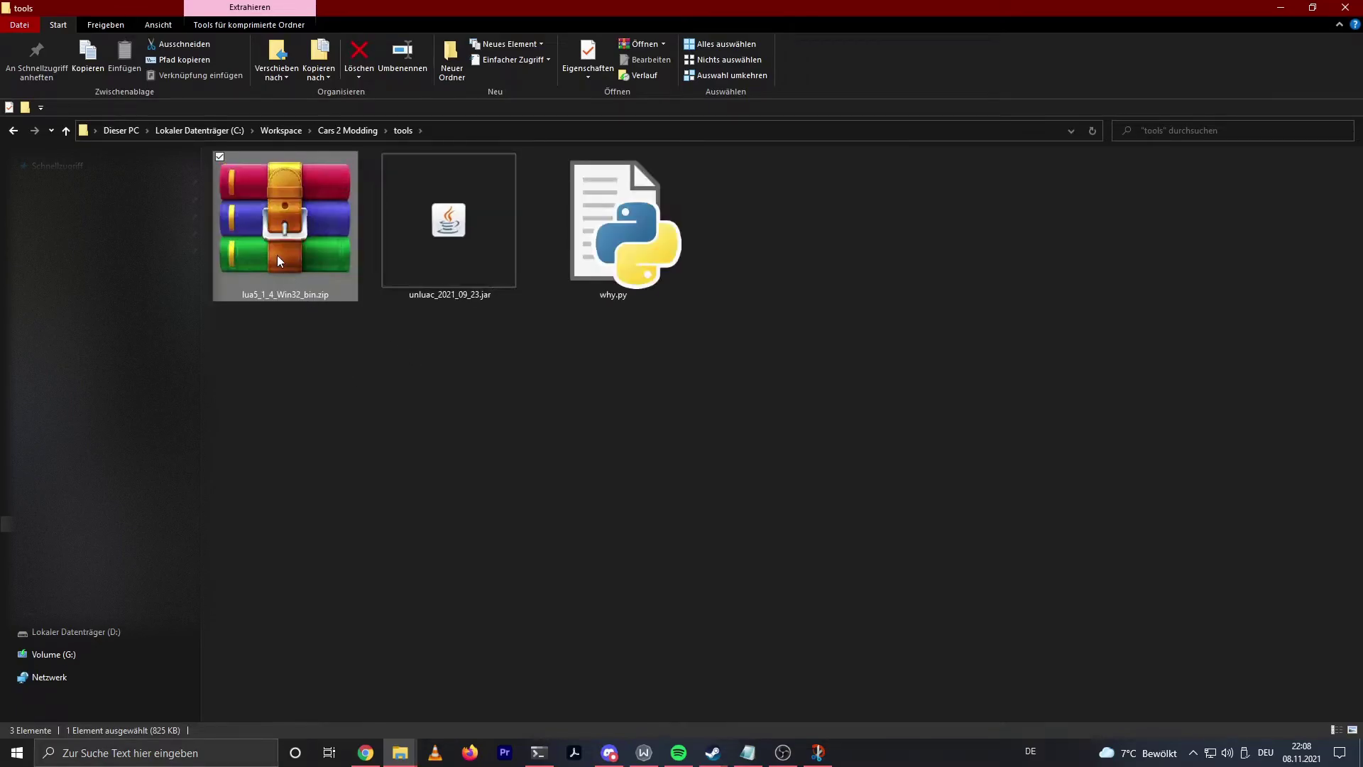
pyautogui.rightClick(277, 254)
pyautogui.rightClick(316, 241)
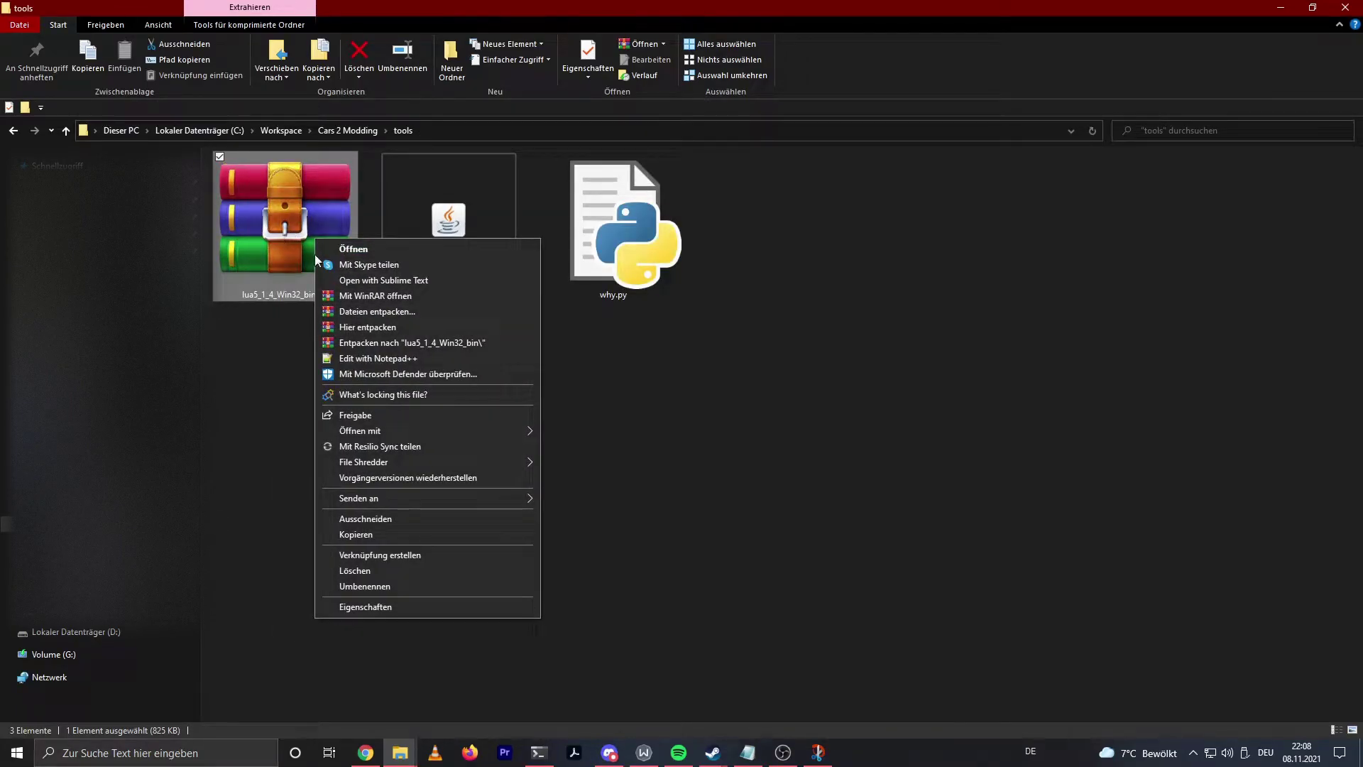
pyautogui.click(468, 343)
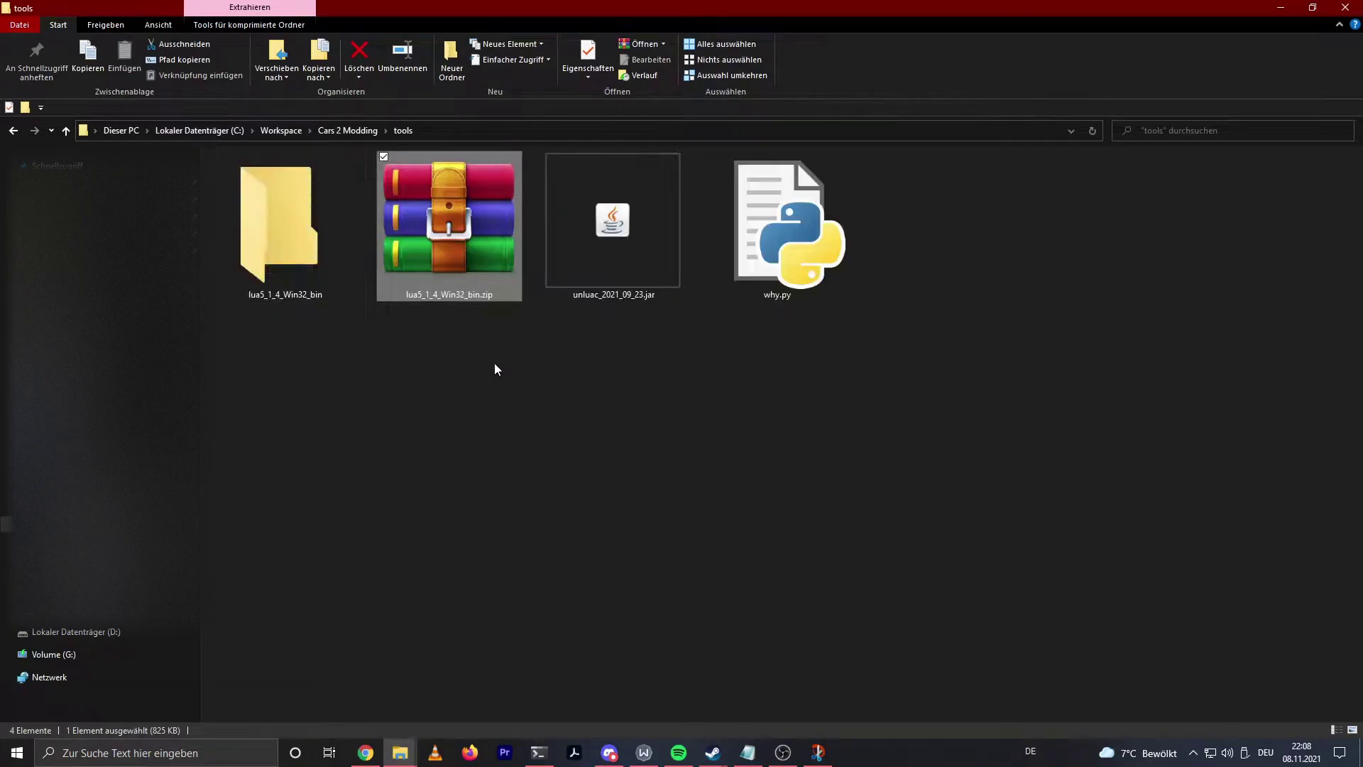
# Delete the leftover Lua zip, check the extracted Lua files, and return to tools.
pyautogui.press('Delete')
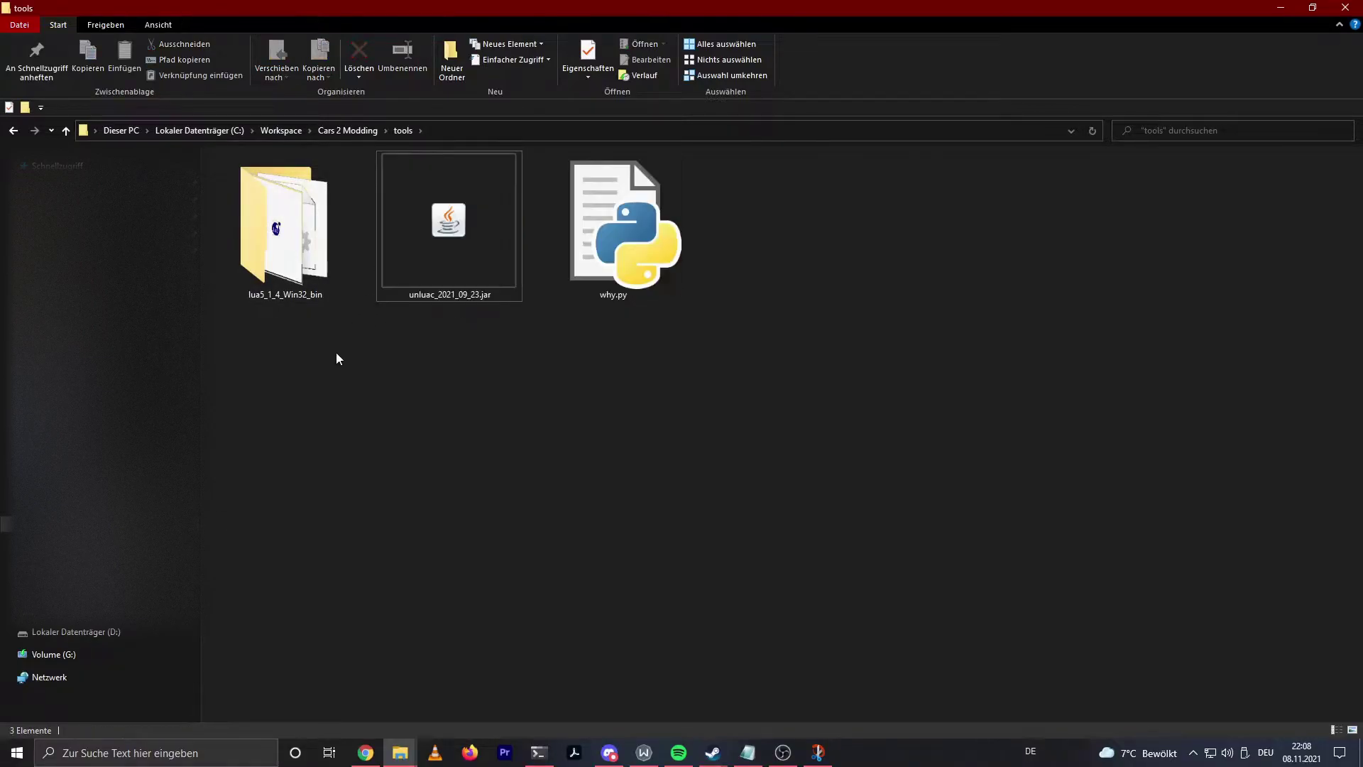
pyautogui.doubleClick(312, 229)
pyautogui.moveTo(335, 375); pyautogui.dragTo(524, 360)
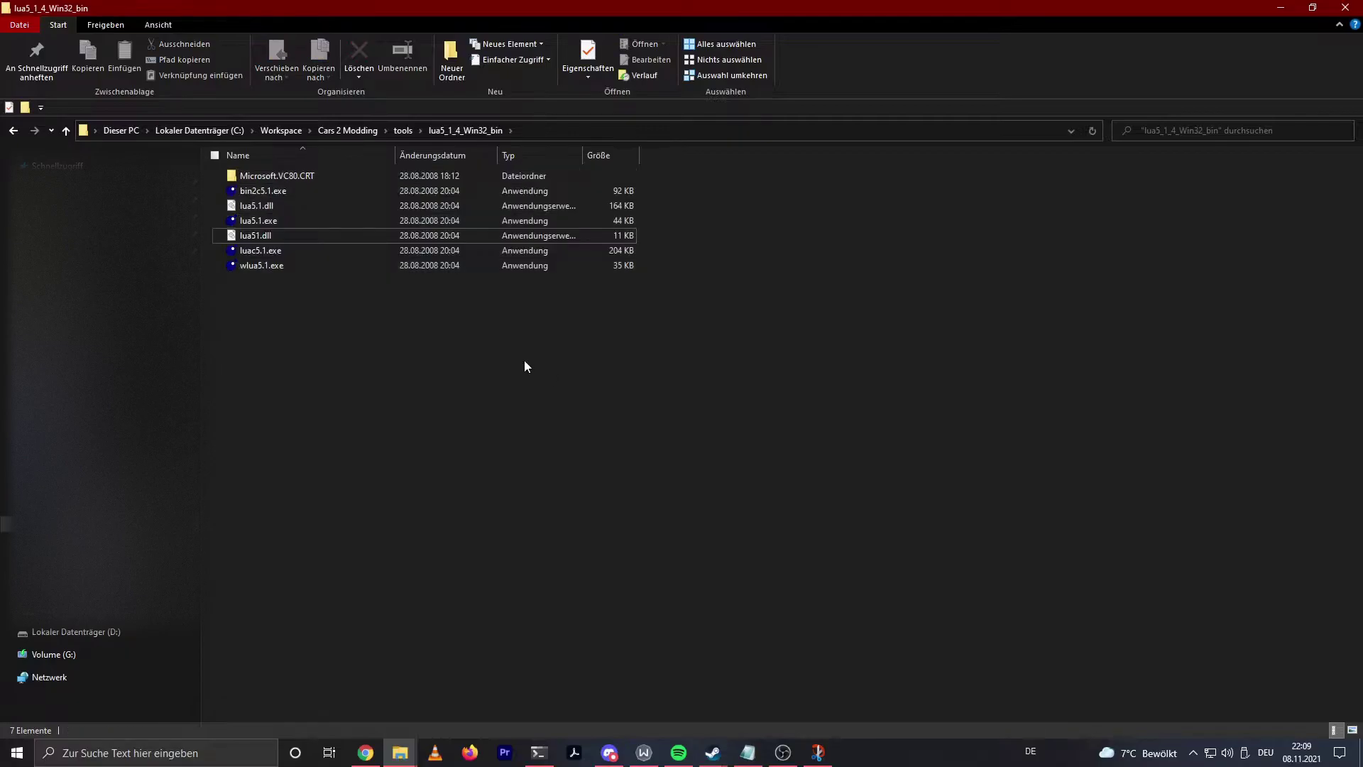
pyautogui.hotkey('ctrl', 'a')
pyautogui.click(404, 132)
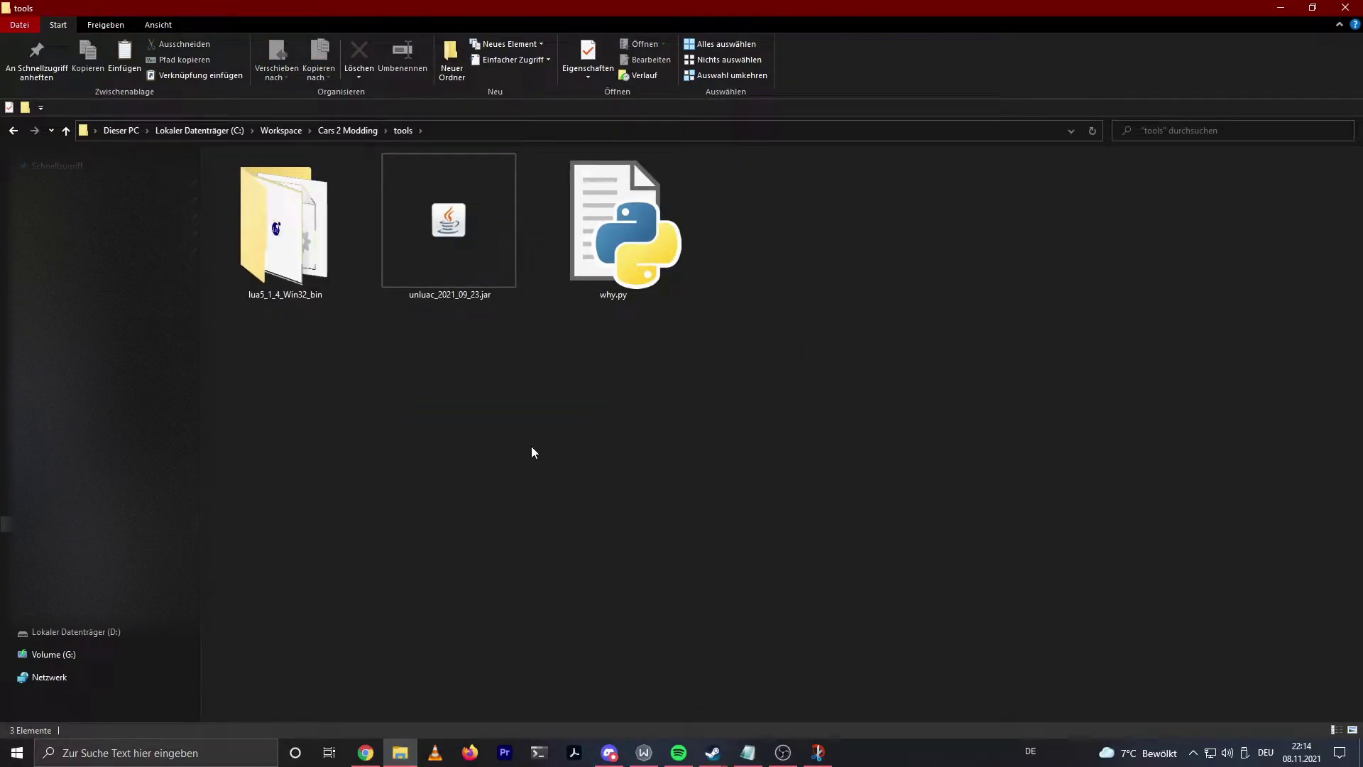
# Rename the Lua folder in tools to 'lua'.
pyautogui.rightClick(283, 277)
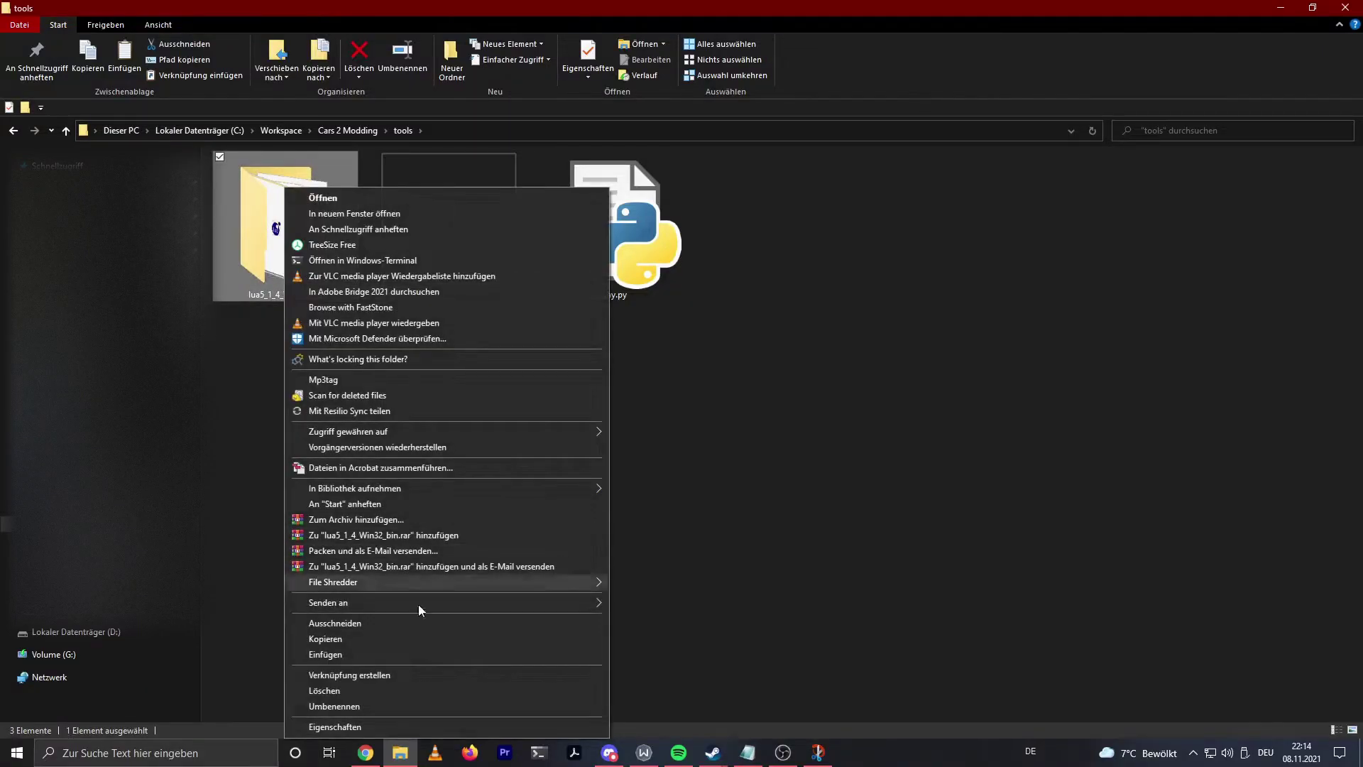
pyautogui.click(402, 706)
pyautogui.write('lua')
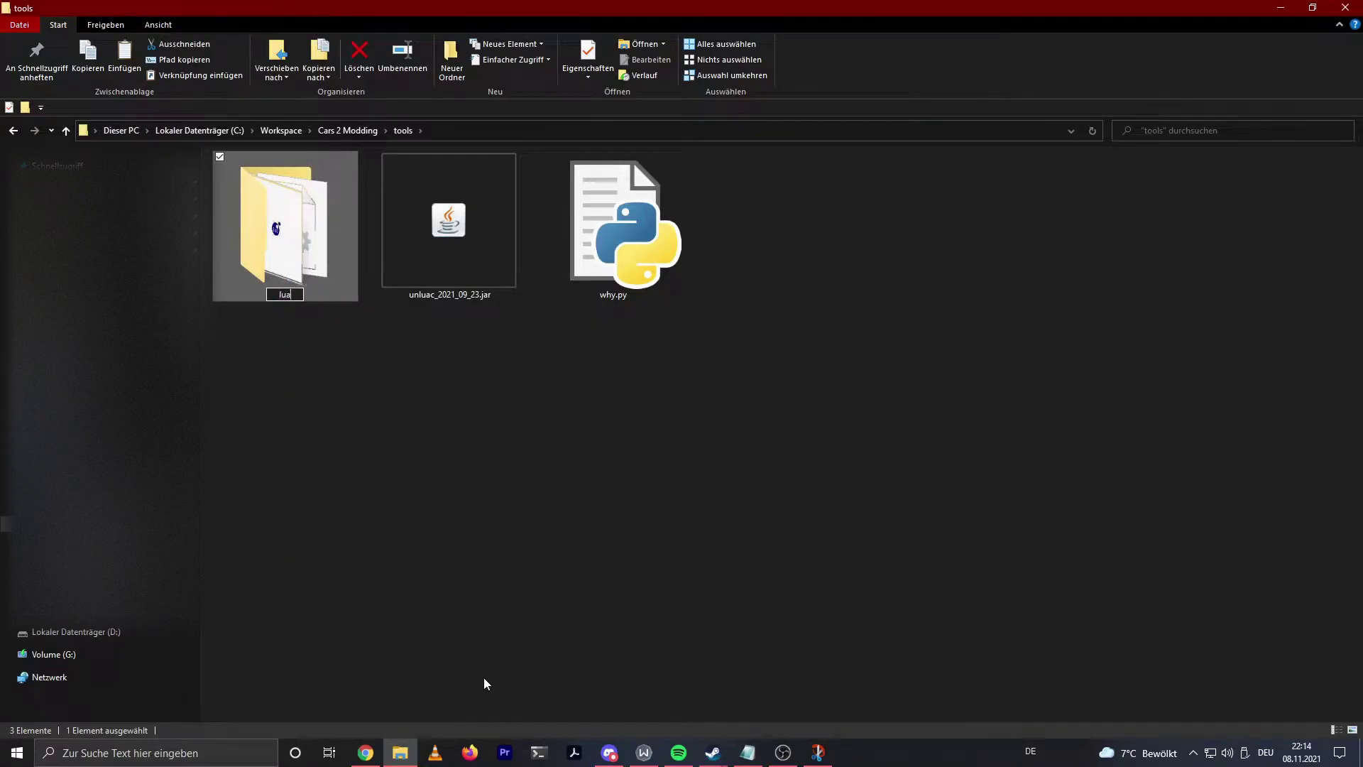
pyautogui.press('Return')
# Rename the unluac jar file to 'unluac.jar'.
pyautogui.rightClick(454, 270)
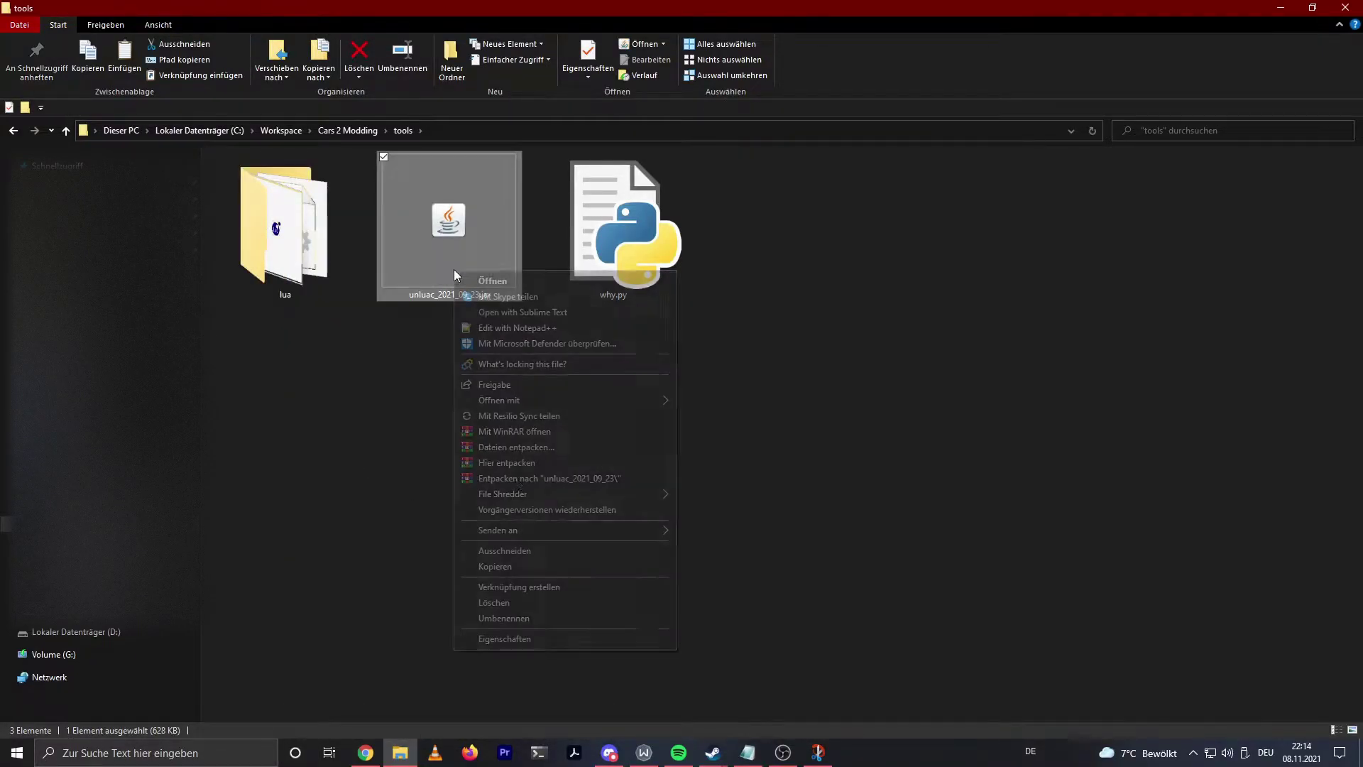
pyautogui.click(541, 612)
pyautogui.write('unluac')
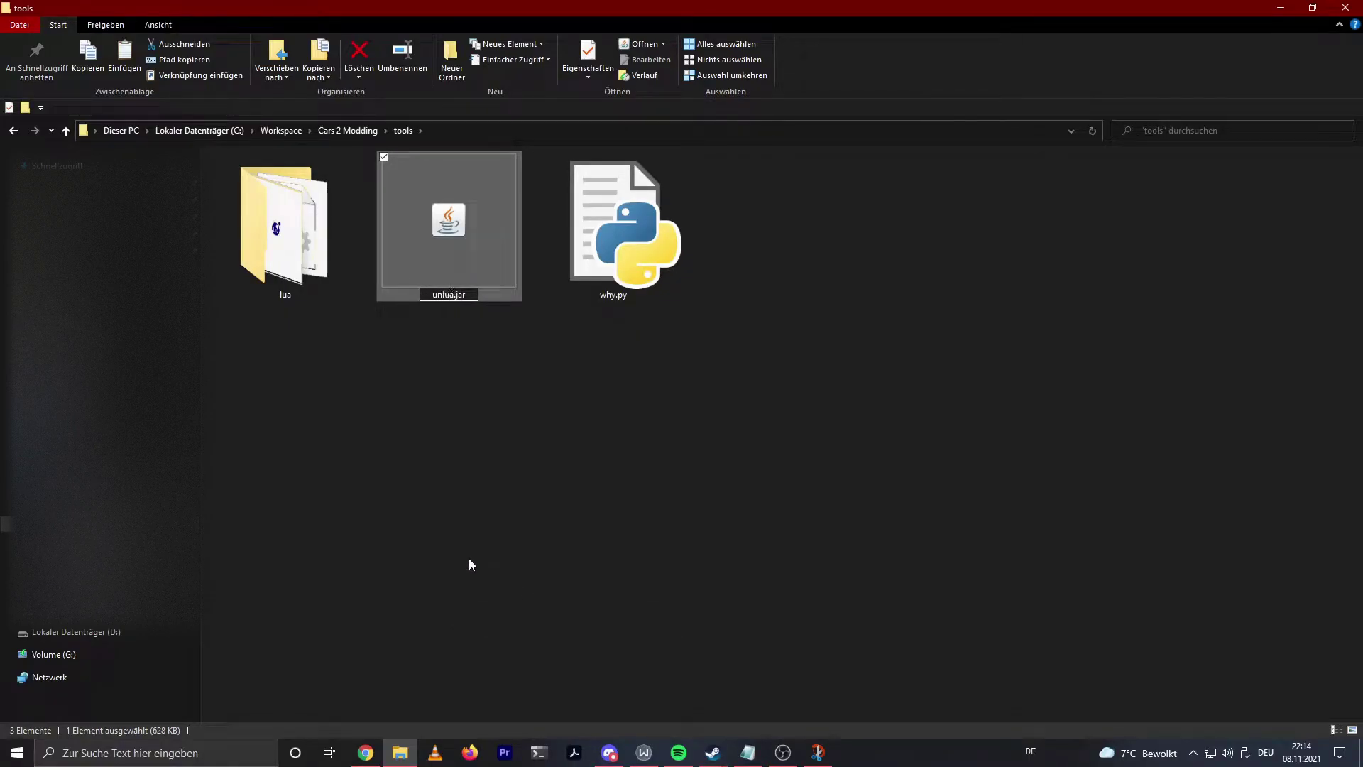
pyautogui.press('Return')
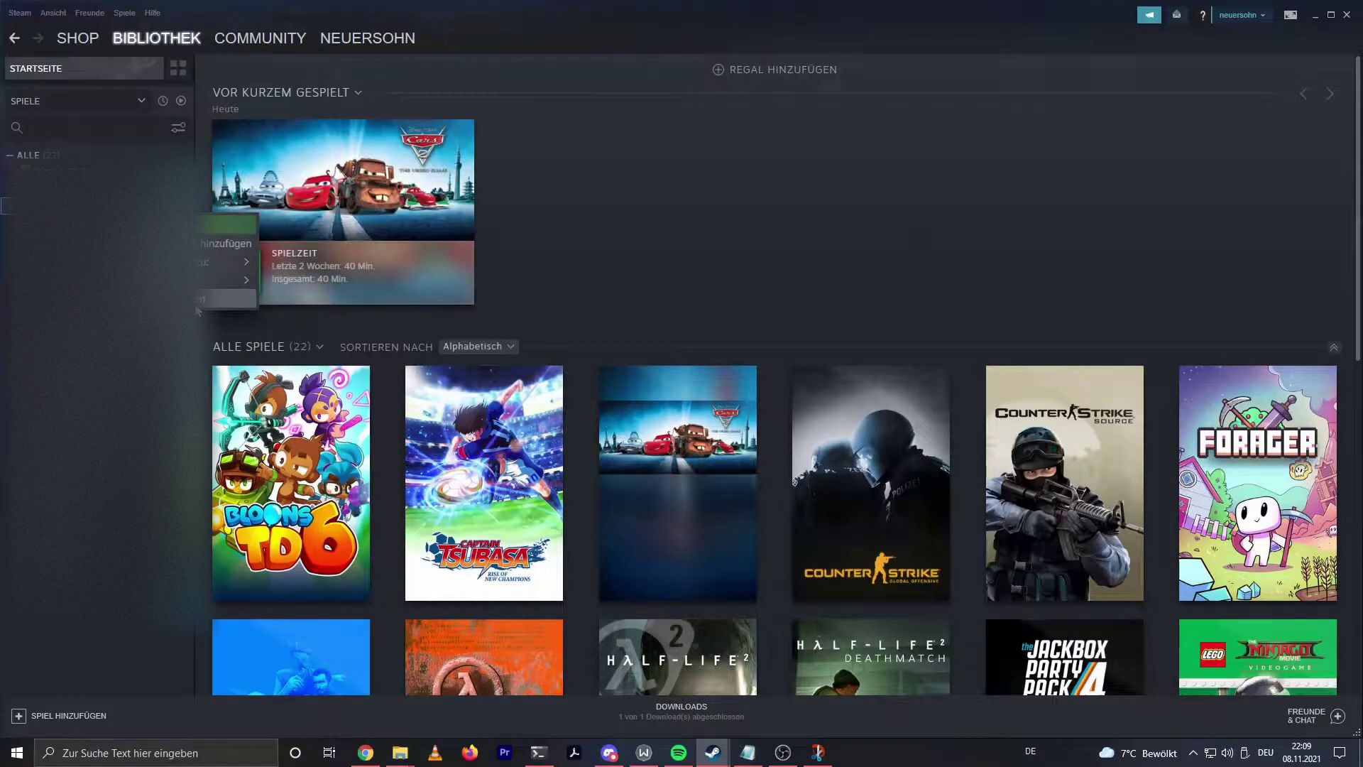
# Browse the Cars 2 local files from Steam and maximize the opened install folder window.
pyautogui.click(463, 296)
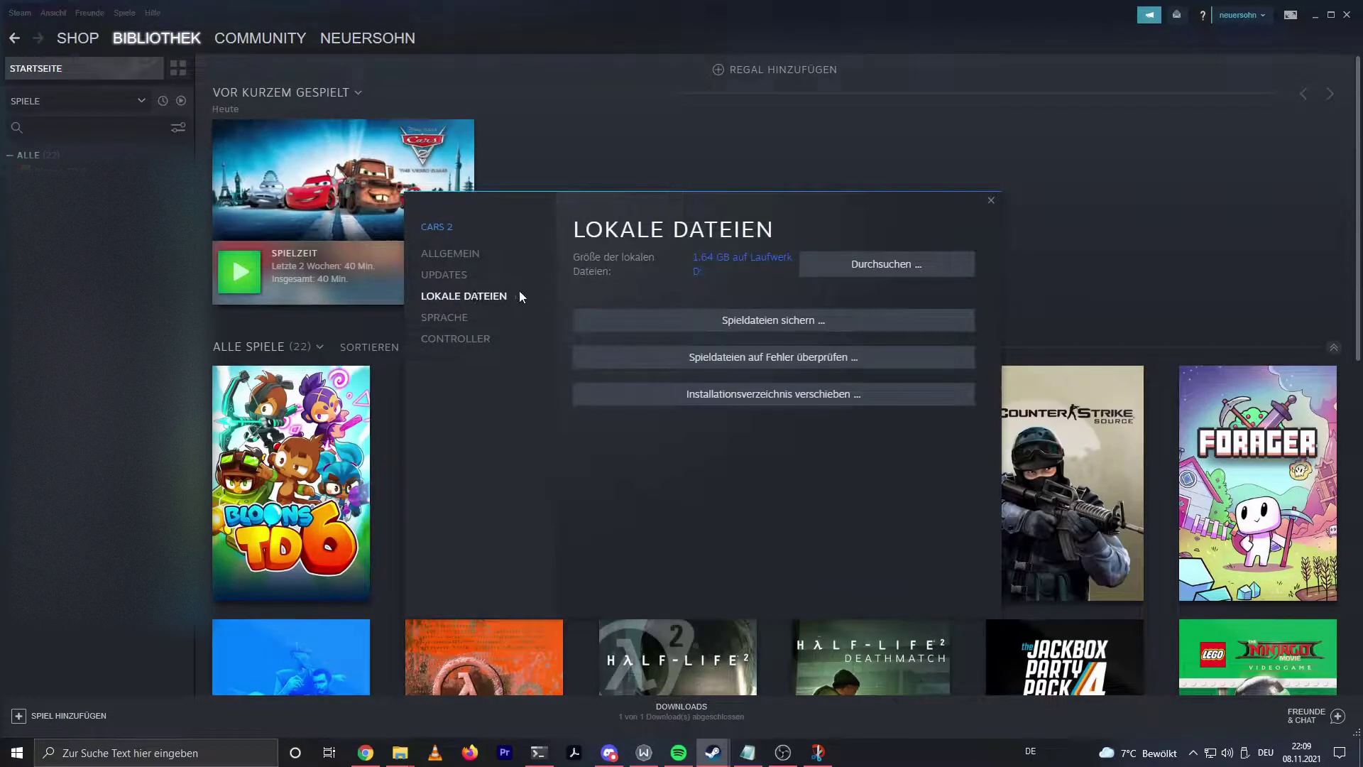
pyautogui.click(849, 270)
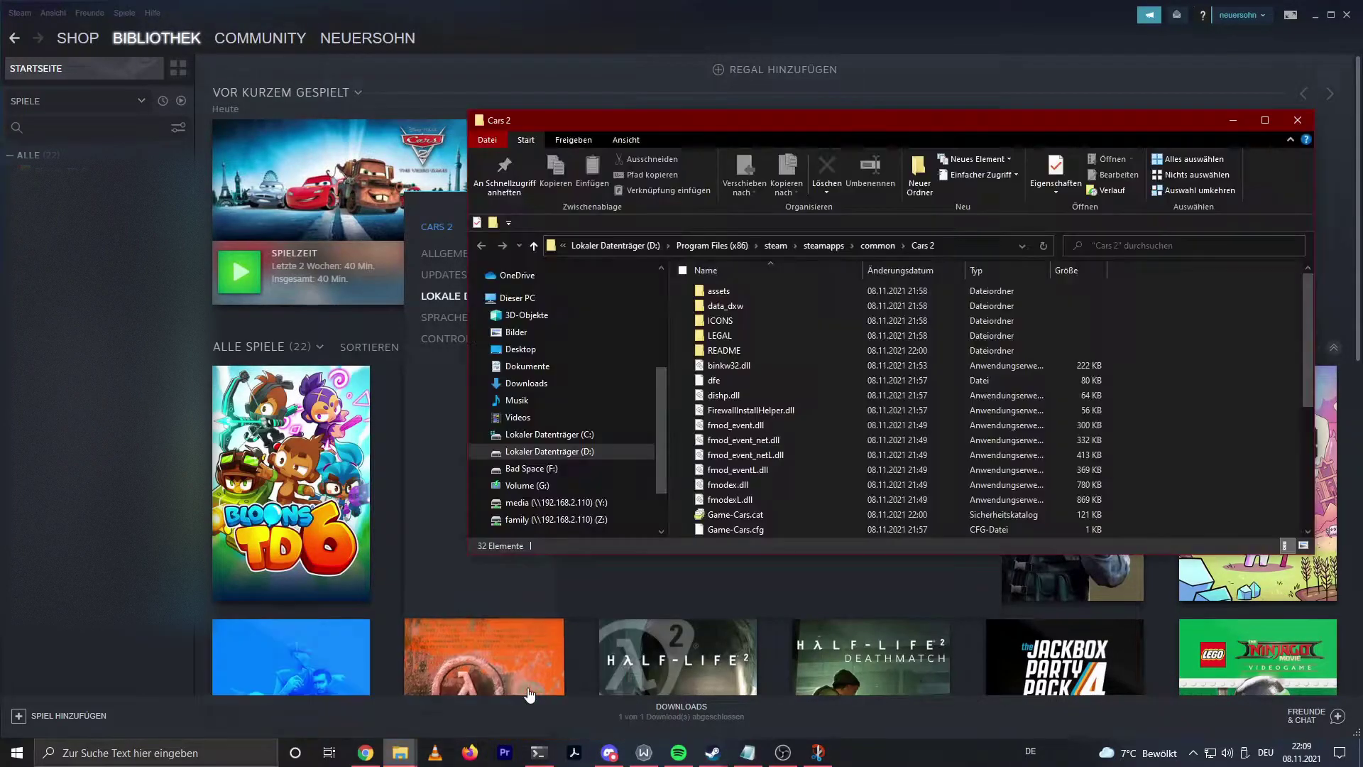
pyautogui.scroll(-5, 879, 444)
pyautogui.scroll(5, 1001, 386)
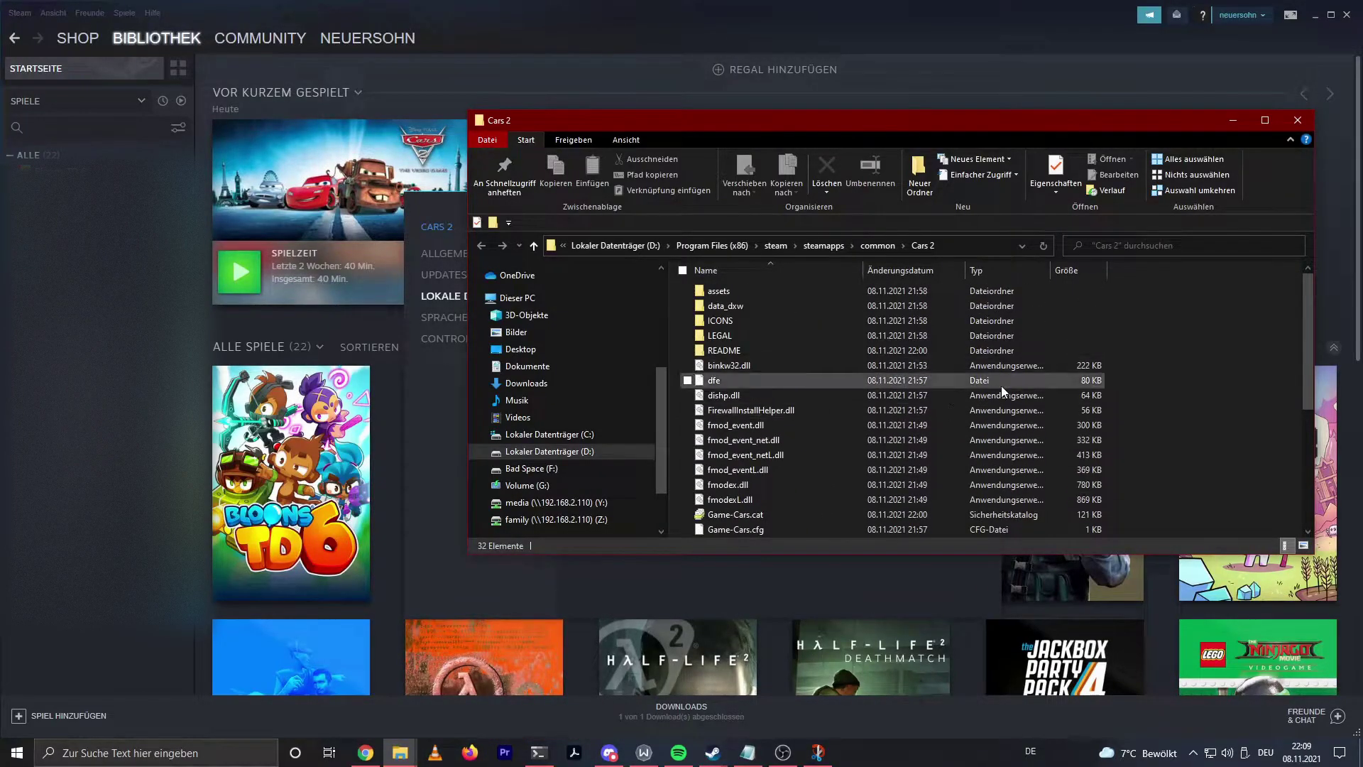
pyautogui.click(1266, 119)
pyautogui.moveTo(802, 660); pyautogui.dragTo(482, 135)
pyautogui.click(680, 203)
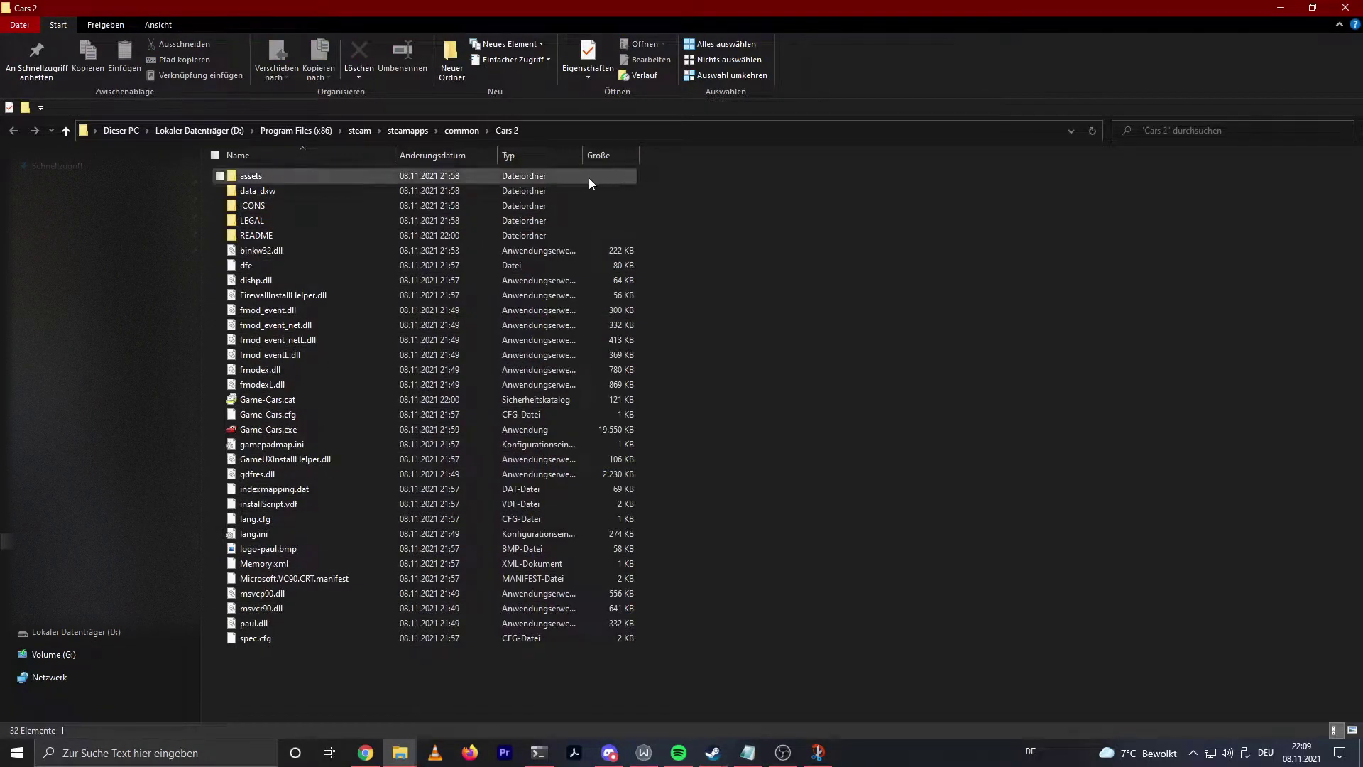
# Open the assets folder, look over the characters and frontend folders, and select startup3.zip.
pyautogui.doubleClick(548, 176)
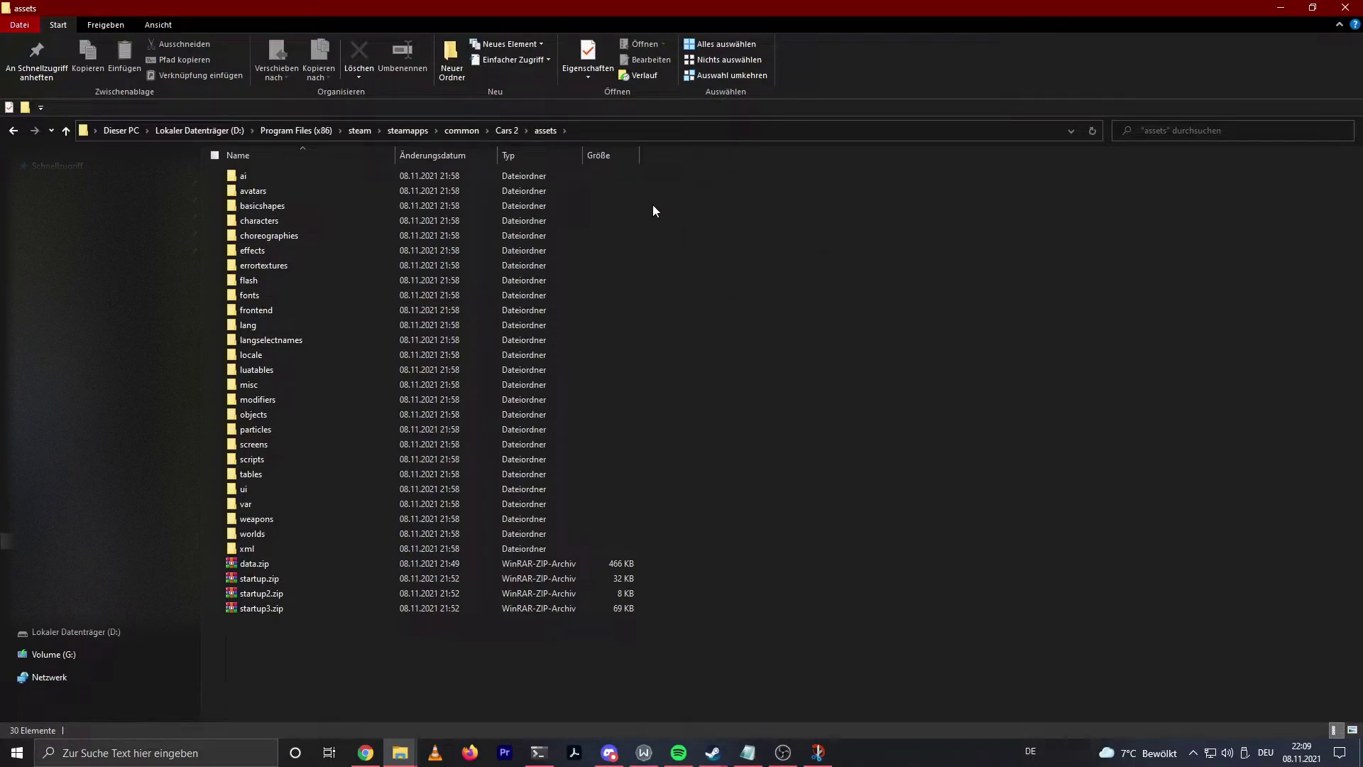
pyautogui.click(512, 222)
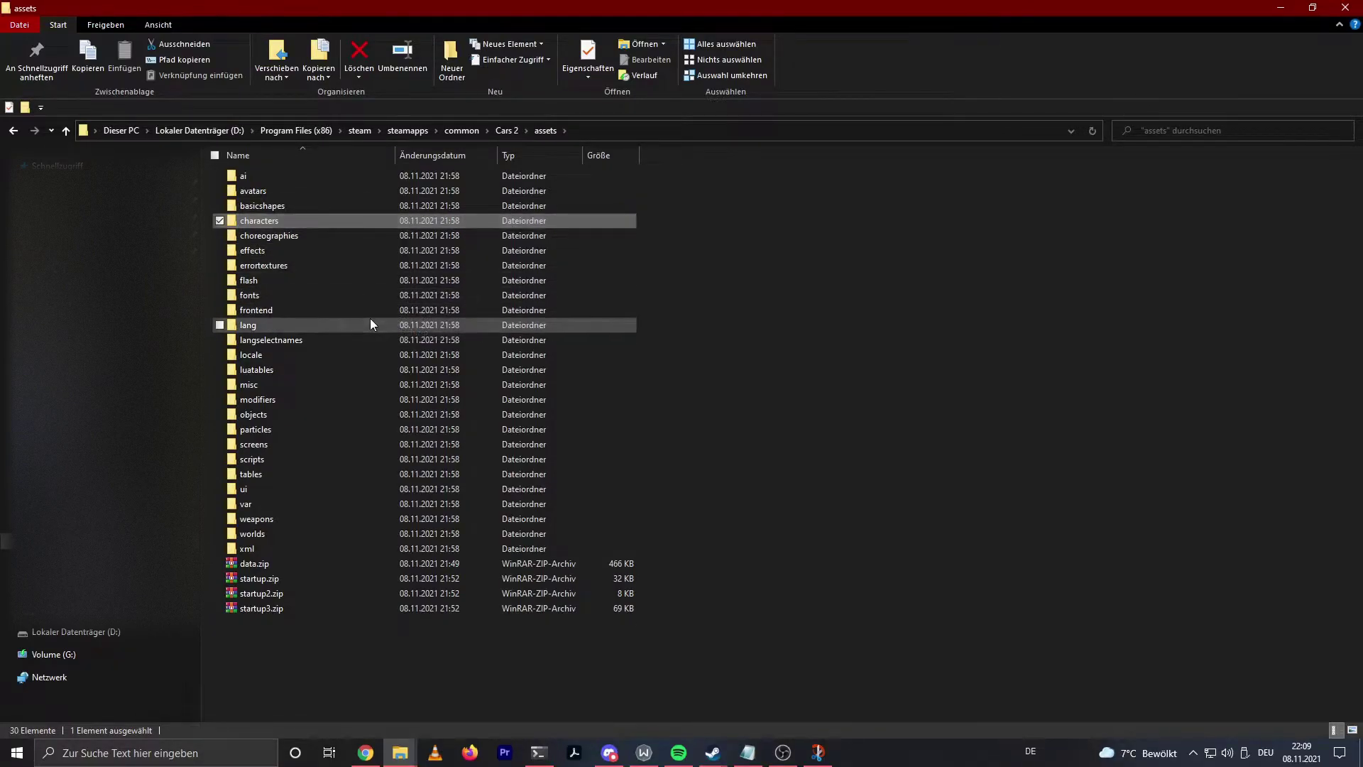
pyautogui.click(434, 313)
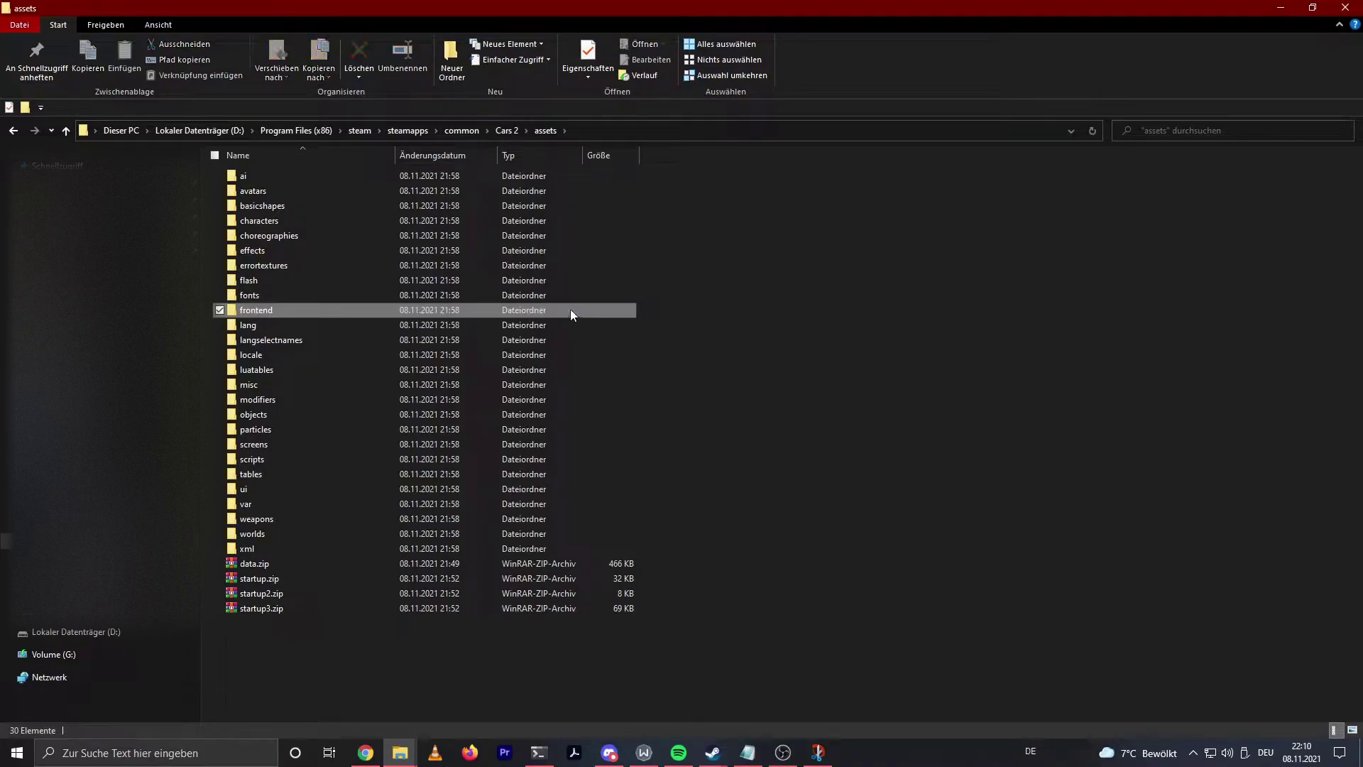
pyautogui.click(416, 220)
pyautogui.click(418, 301)
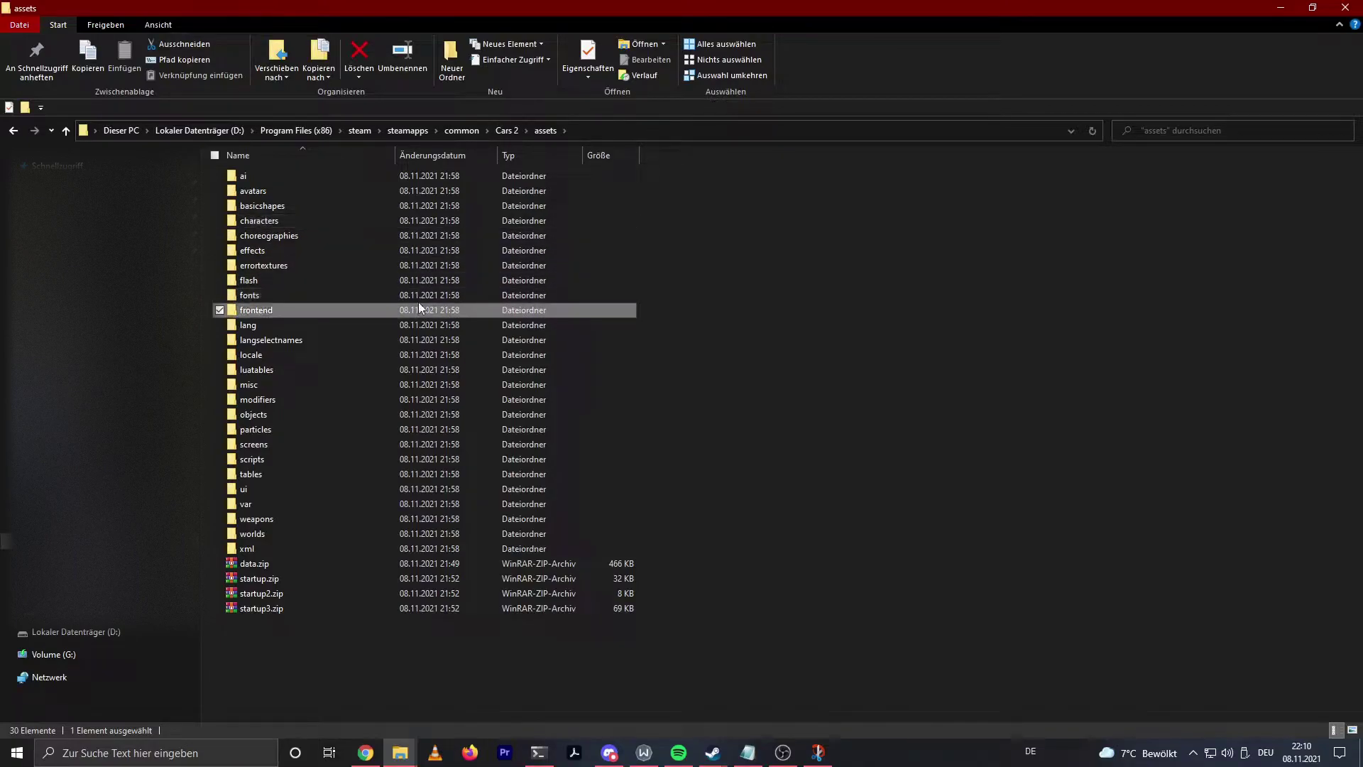
pyautogui.click(402, 224)
pyautogui.moveTo(816, 211); pyautogui.dragTo(836, 224)
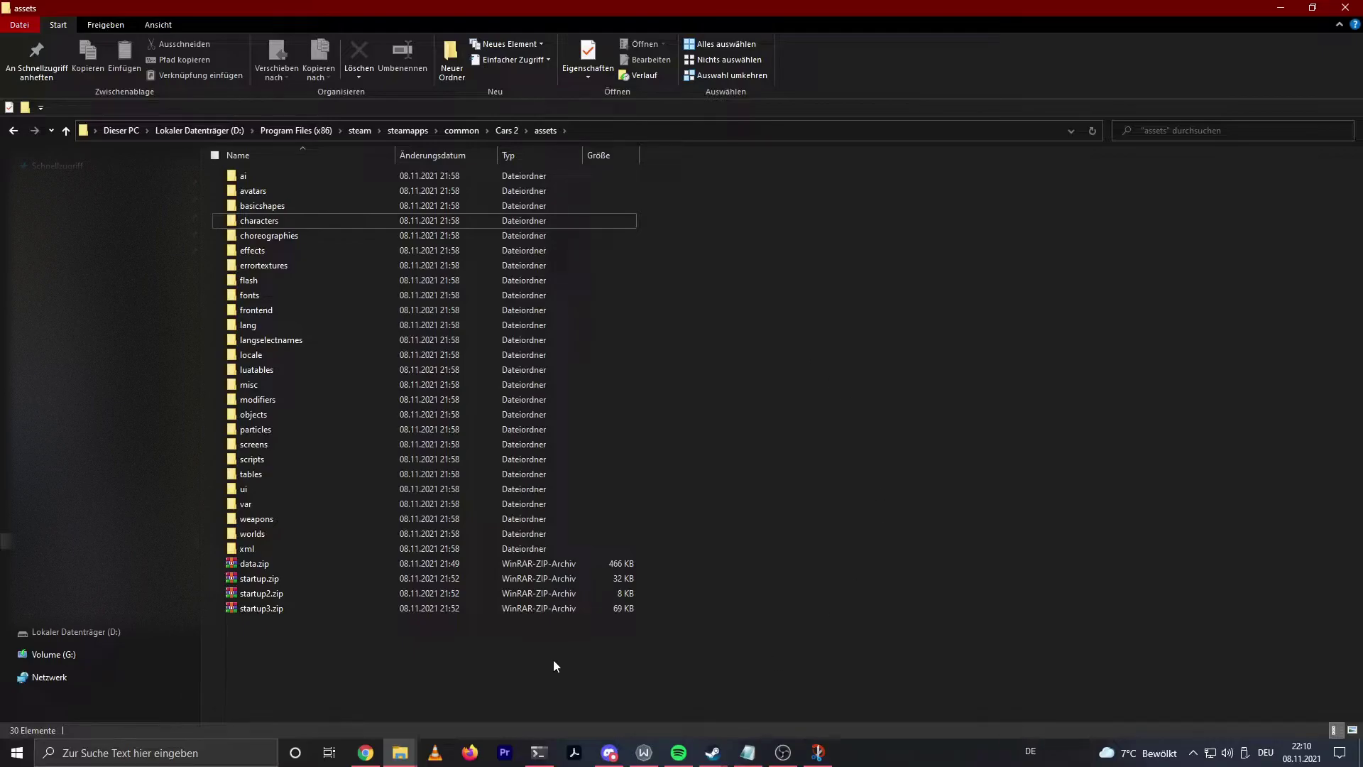
pyautogui.moveTo(377, 640); pyautogui.dragTo(483, 617)
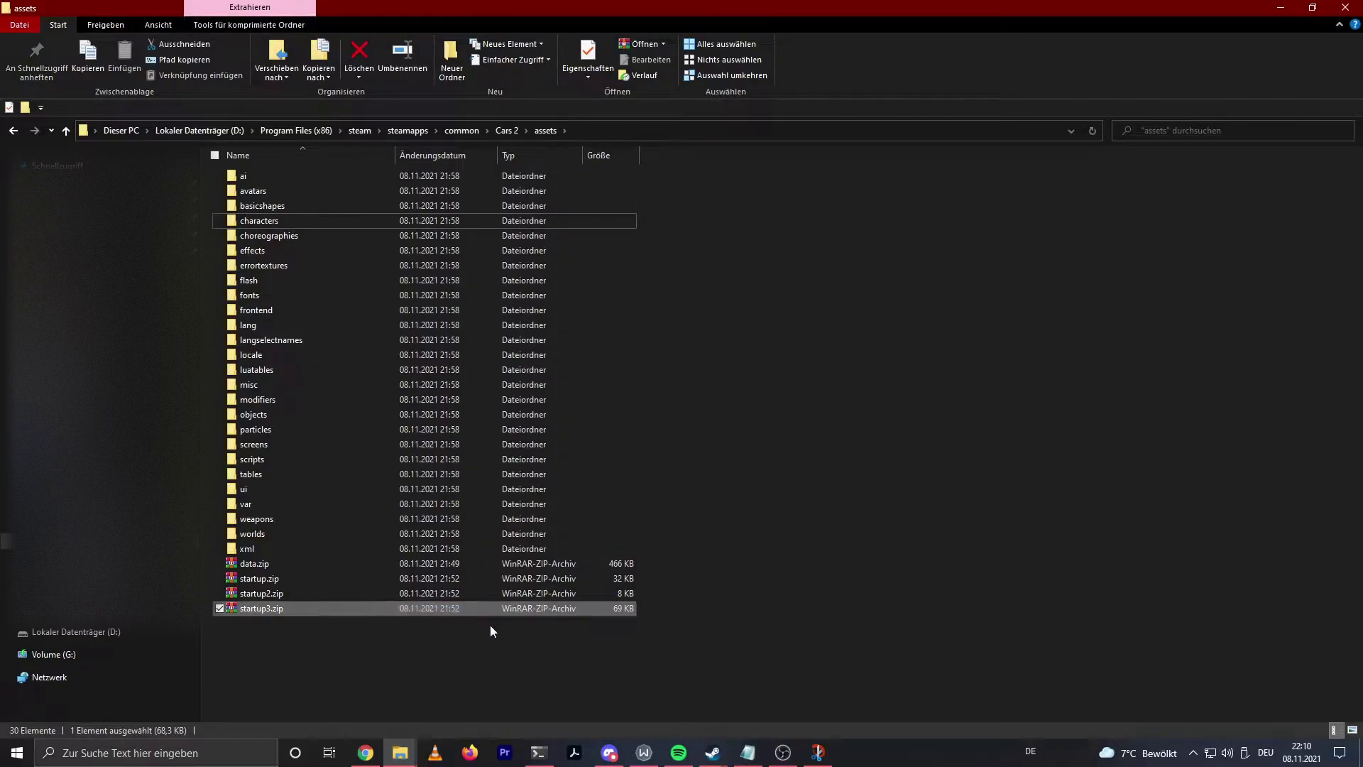
# Paste startup3.zip into the fileediting folder window.
pyautogui.moveTo(402, 755)
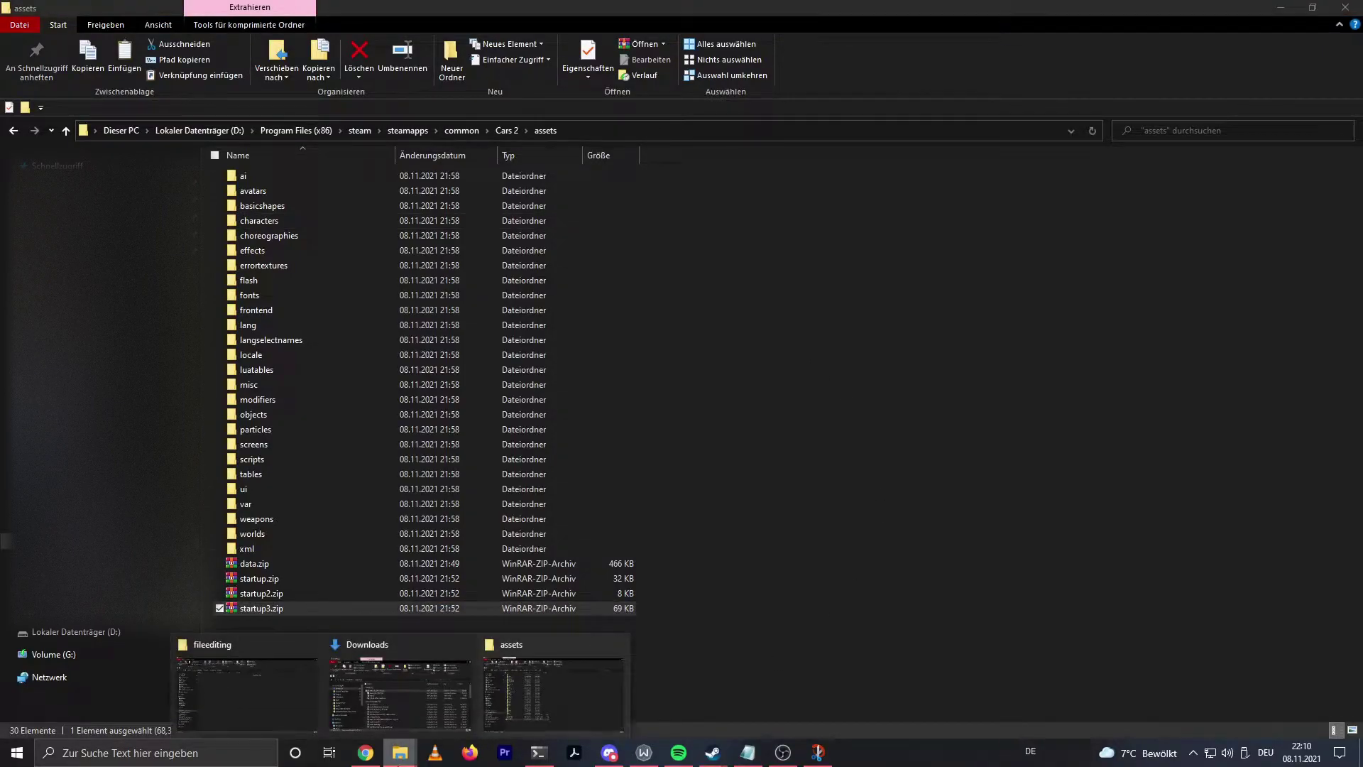
pyautogui.click(262, 717)
pyautogui.hotkey('ctrl', 'v')
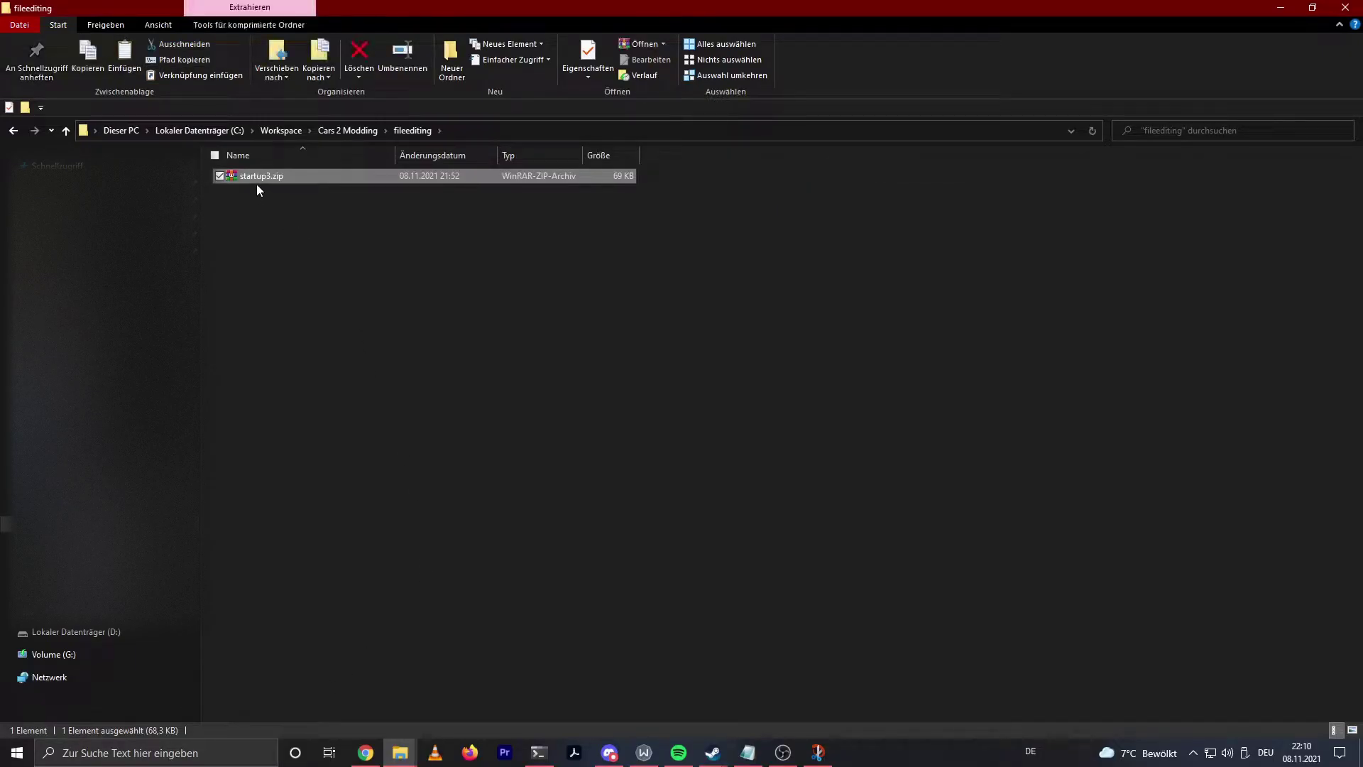
# Extract startup3.zip to a startup3 folder, delete the zip, and open startup3.
pyautogui.rightClick(258, 182)
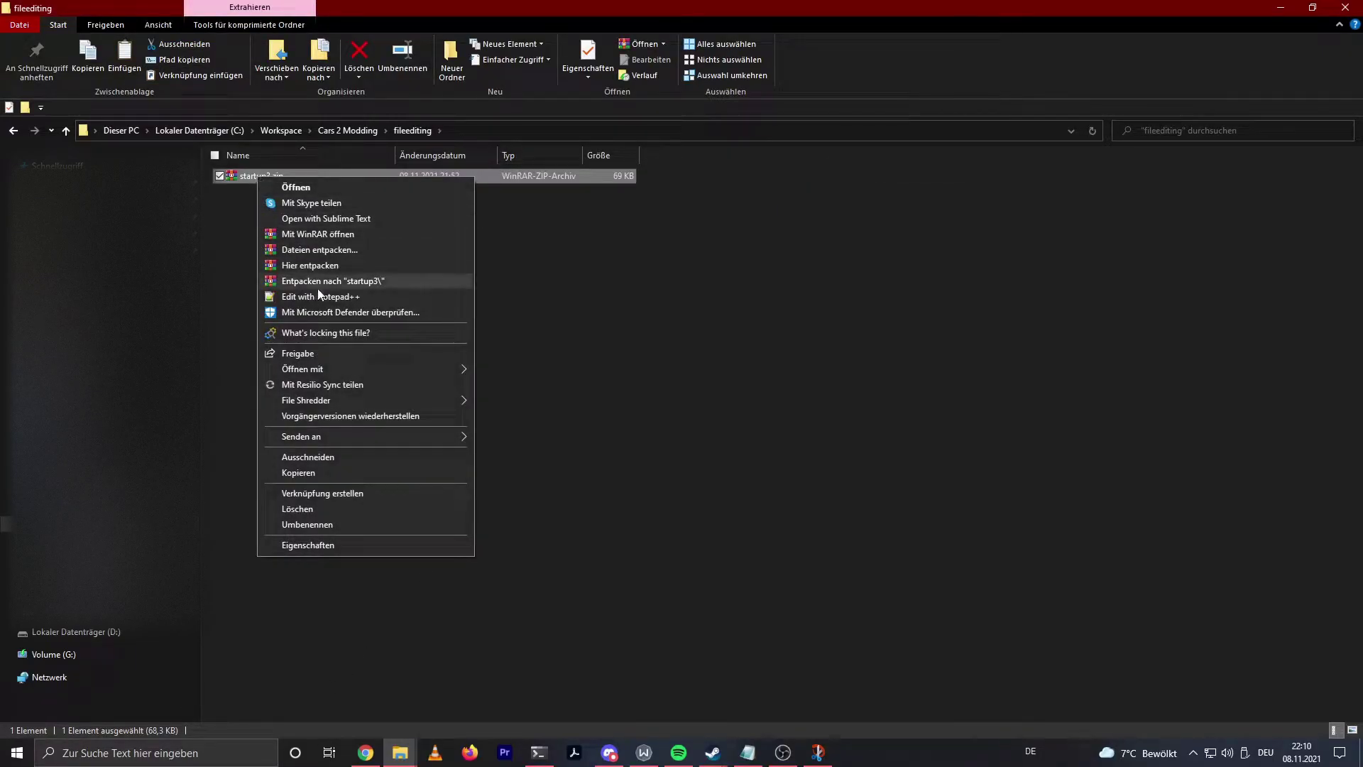
pyautogui.click(363, 282)
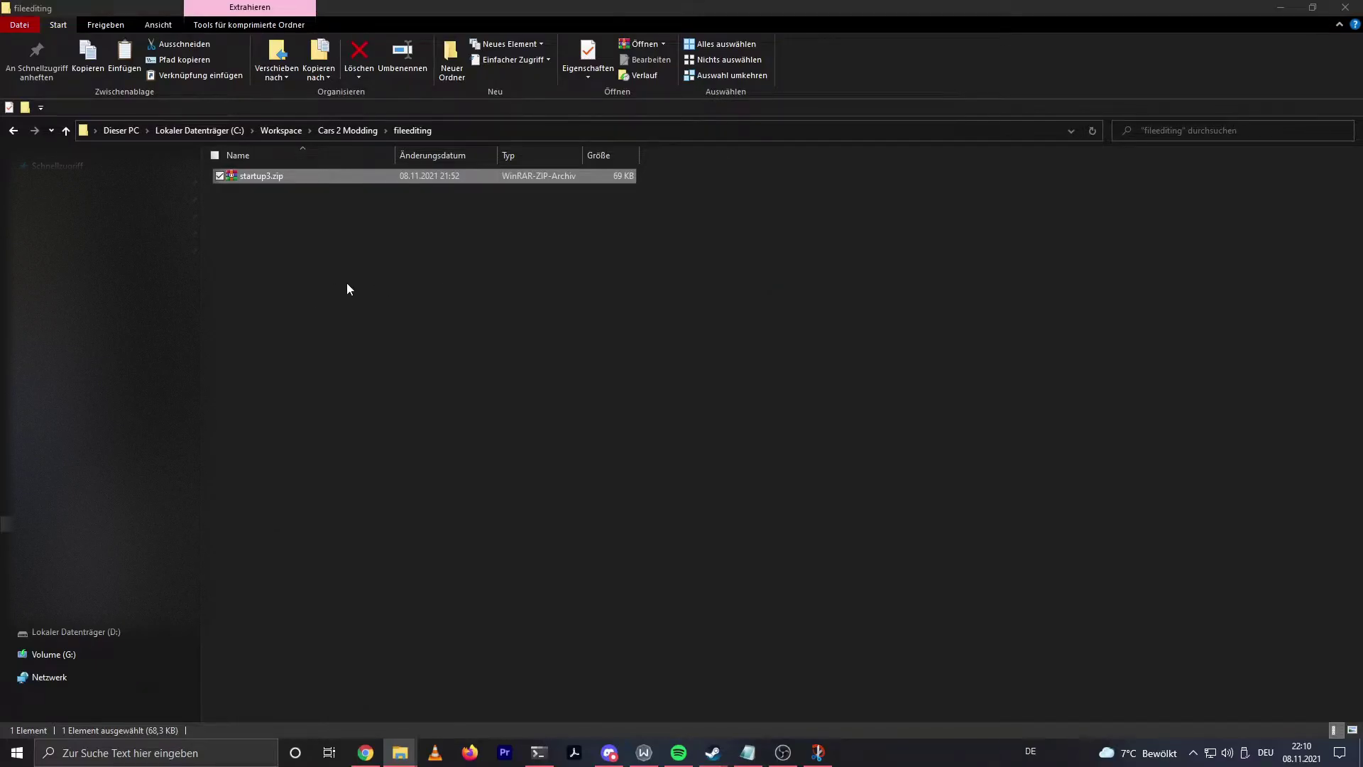
pyautogui.moveTo(353, 285); pyautogui.dragTo(541, 201)
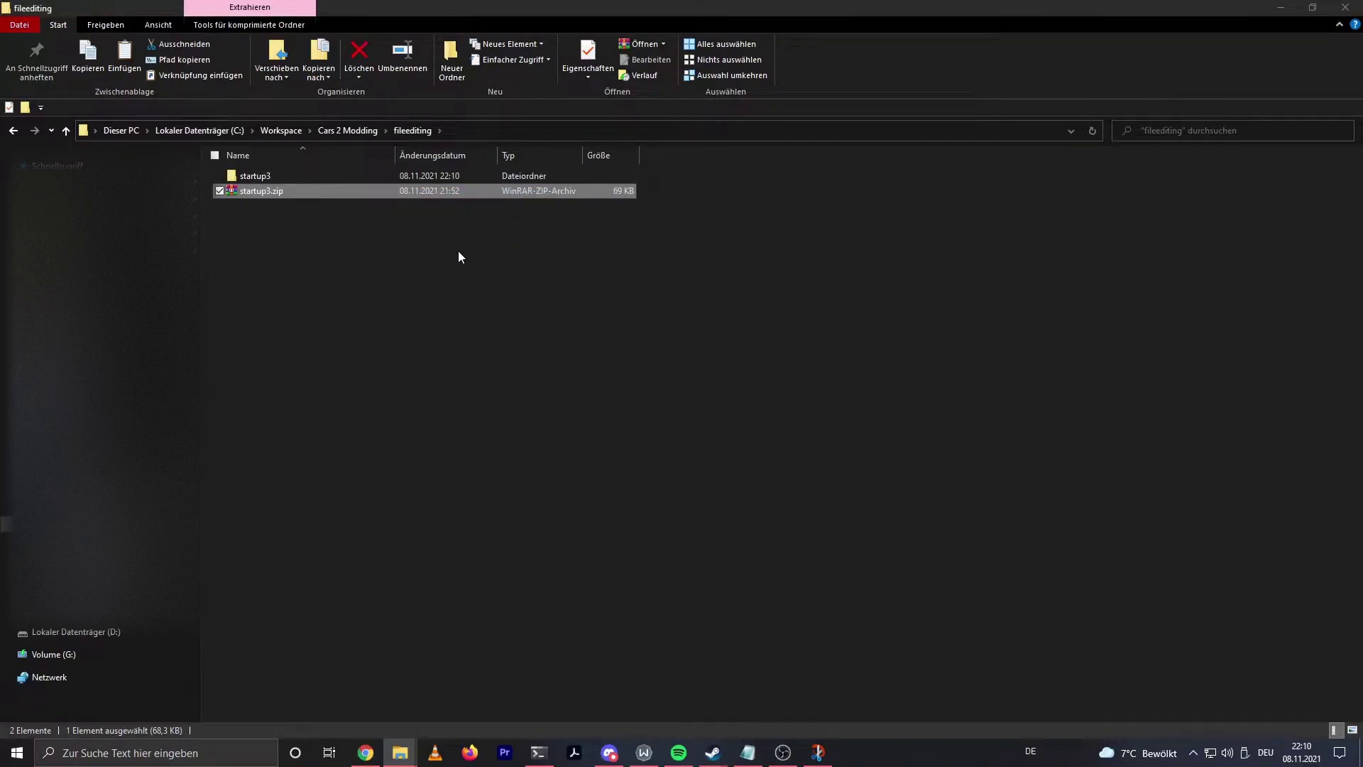
pyautogui.press('Delete')
pyautogui.doubleClick(271, 177)
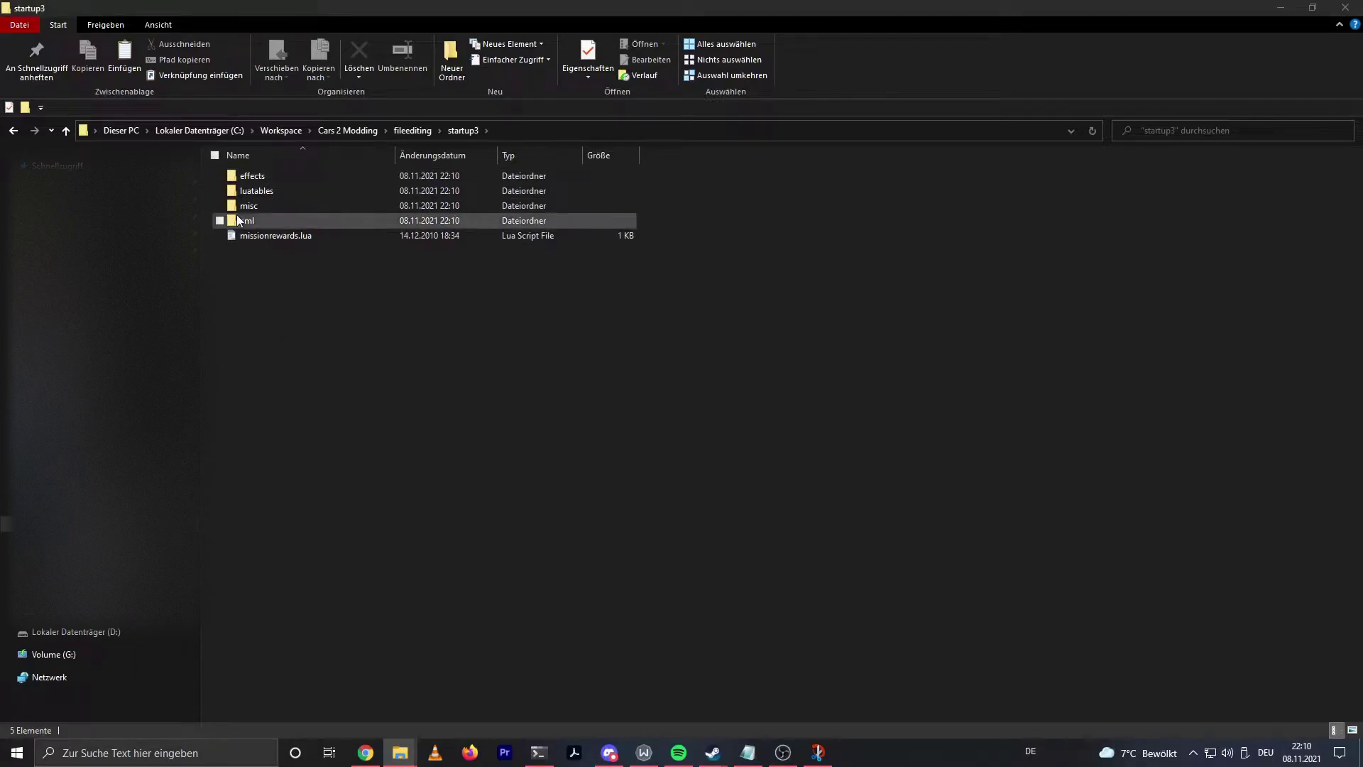
# Check pipmanagerinfo.lua and carsinfo.lua in luatables, then go back up to Cars 2 Modding.
pyautogui.doubleClick(258, 190)
pyautogui.click(269, 188)
pyautogui.click(377, 178)
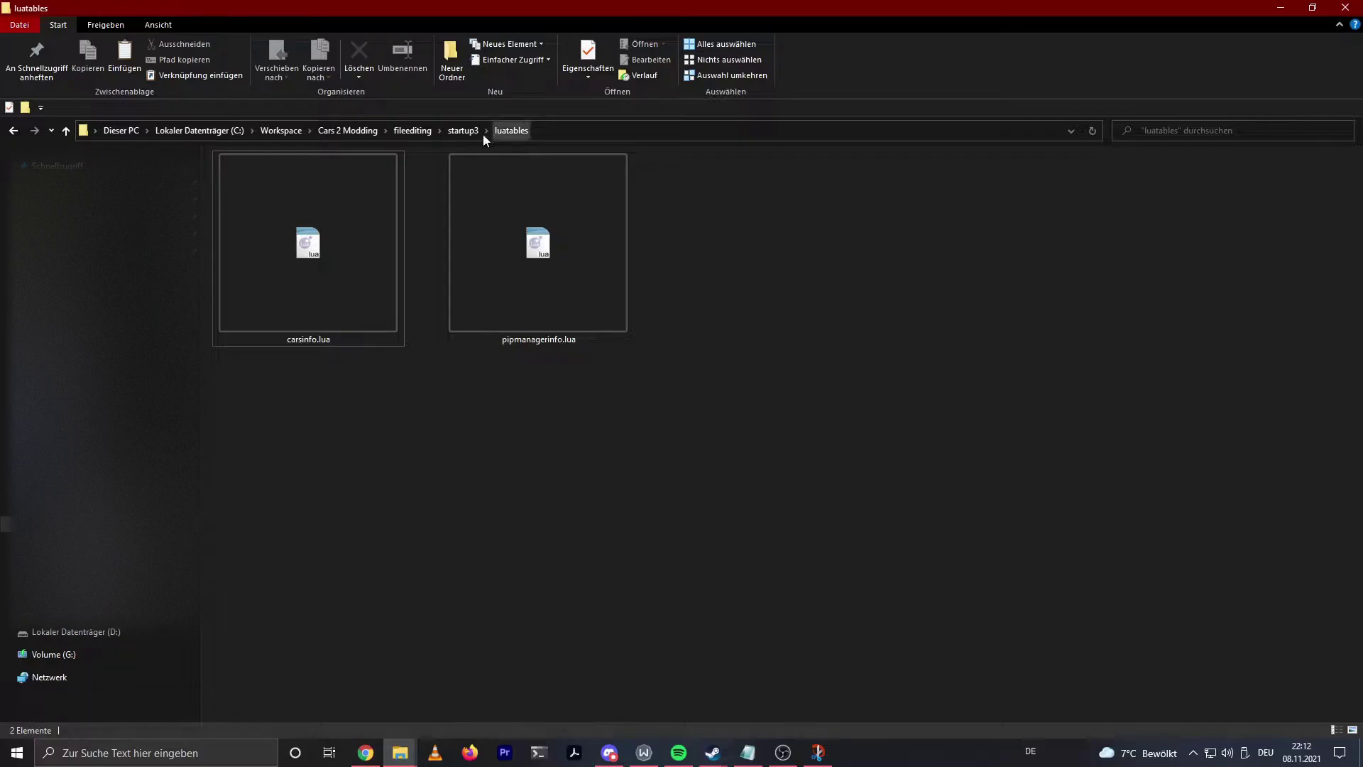
pyautogui.click(347, 132)
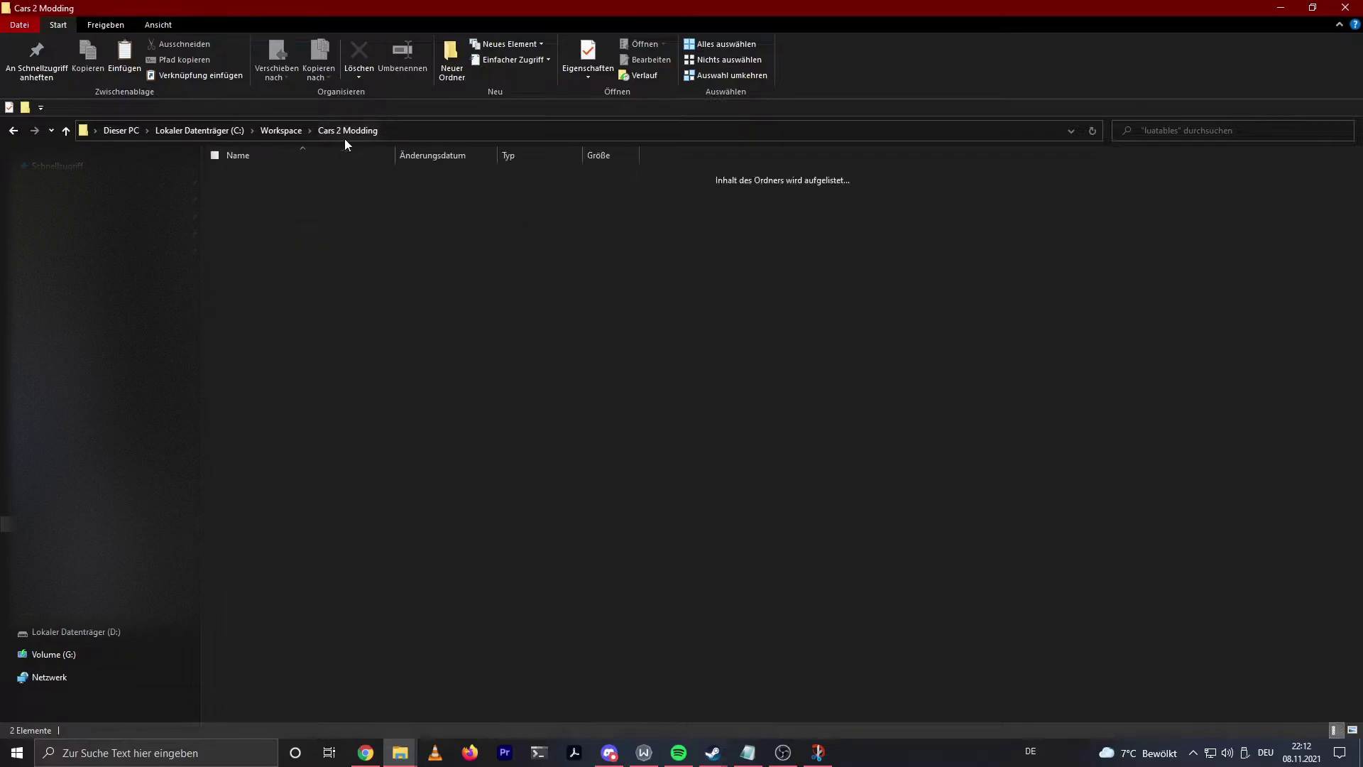
pyautogui.click(326, 342)
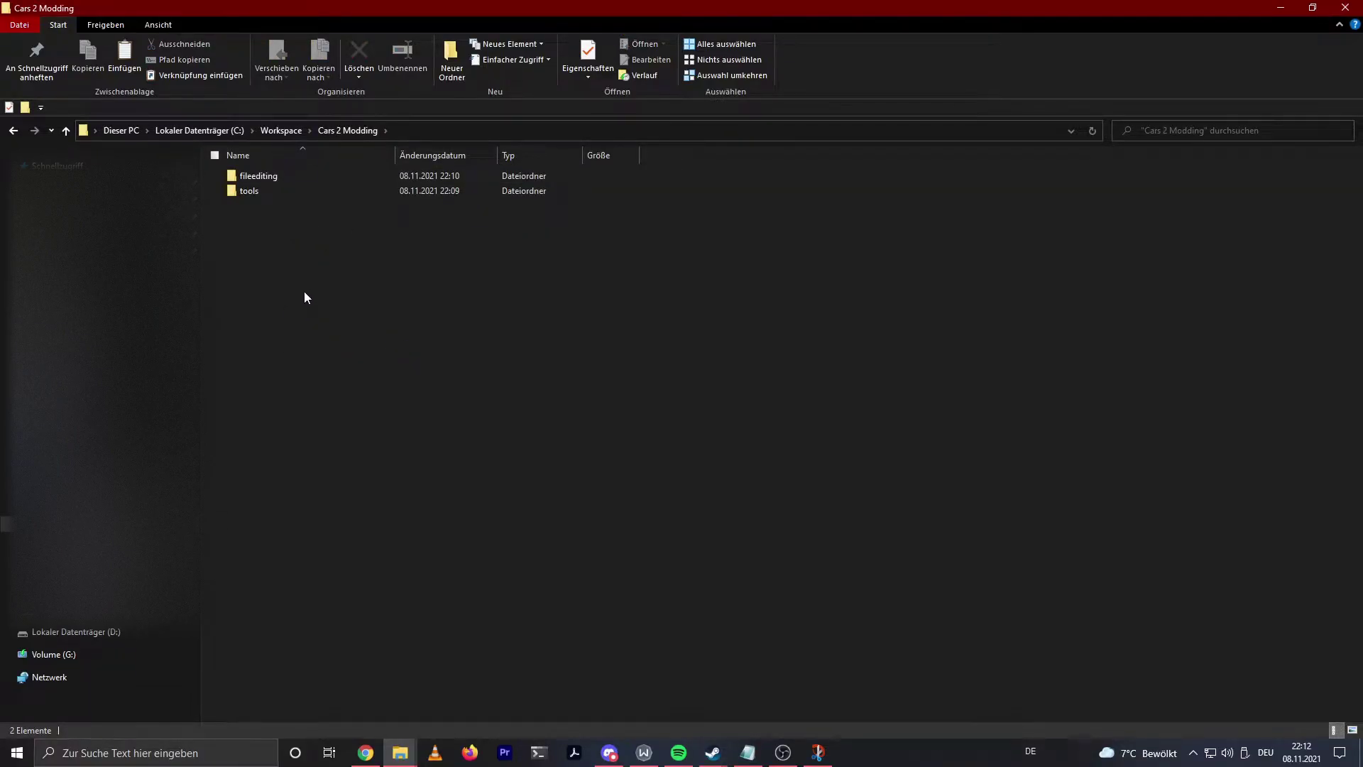